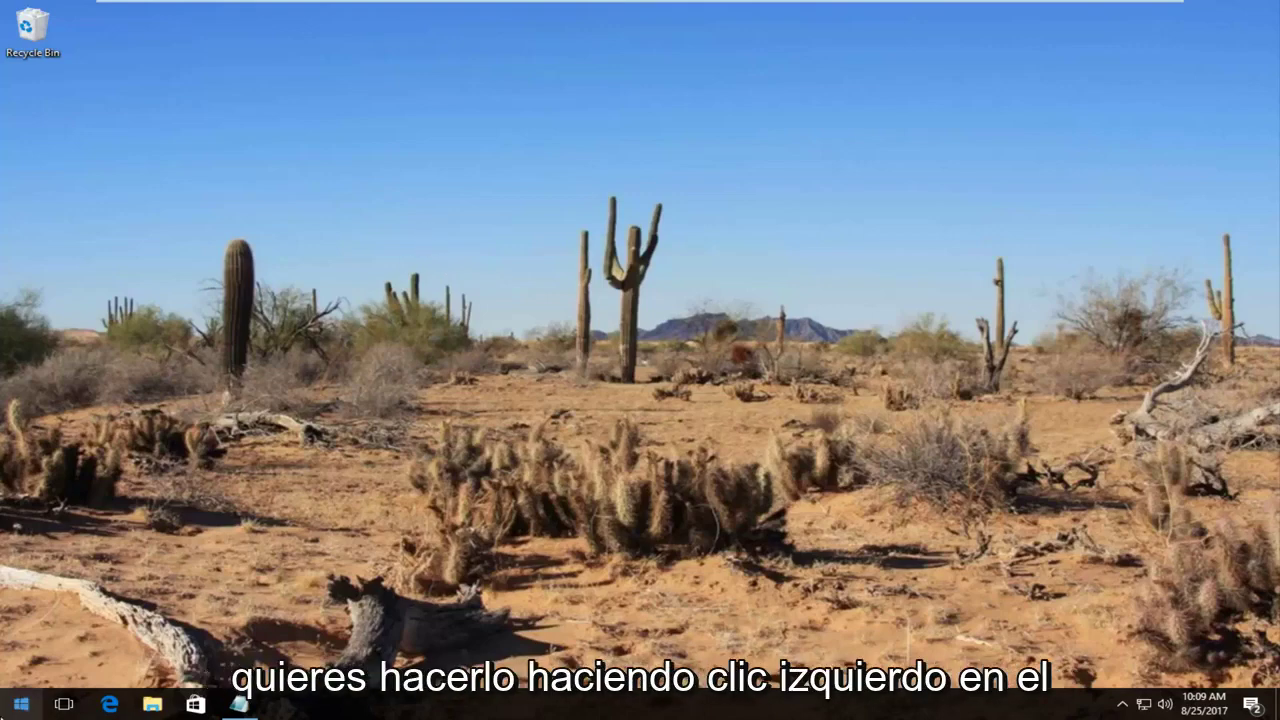
Open regedit as administrator and allow it to make changes to the device.
{"action": "left_click", "coordinate": [12, 712]}
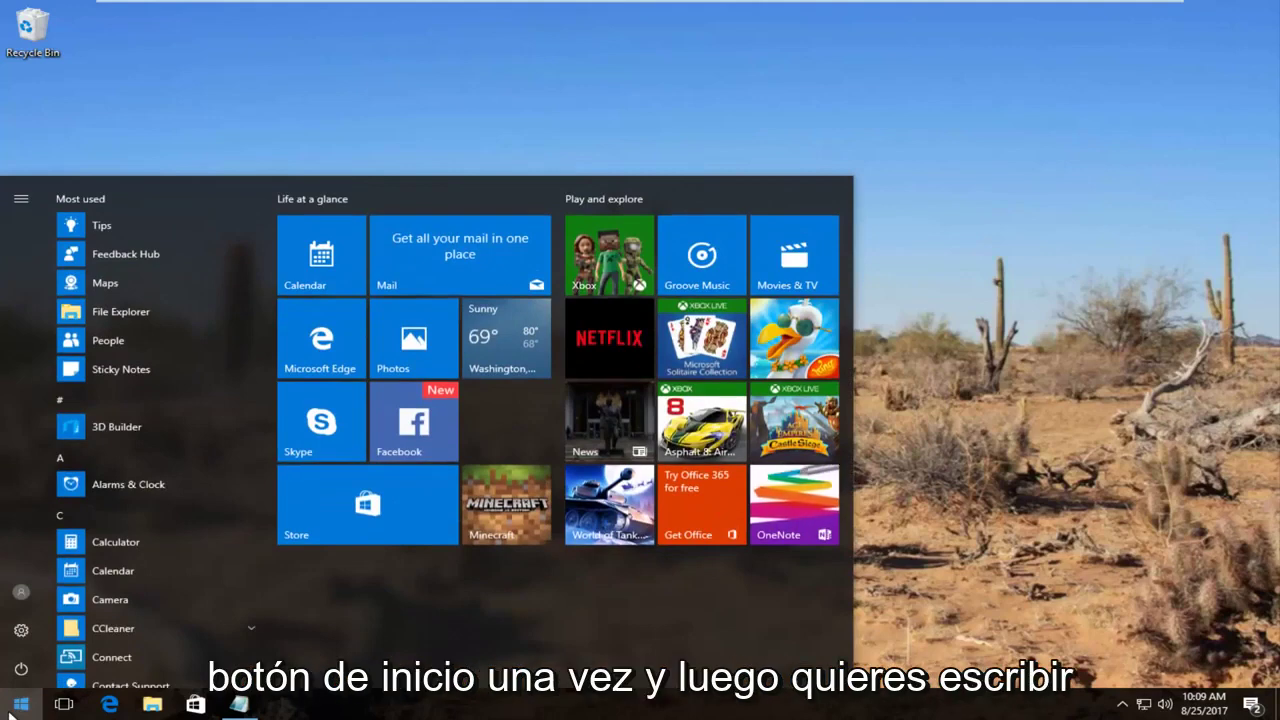
{"action": "type", "text": "regedit"}
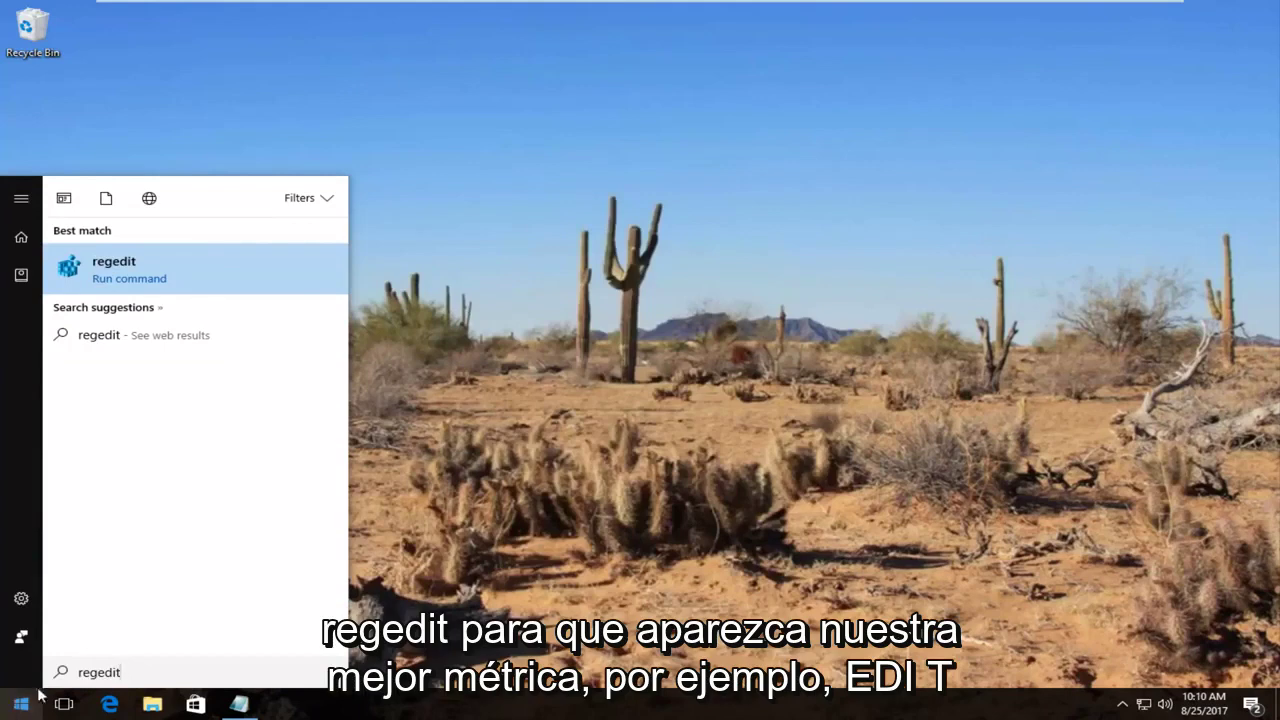
{"action": "right_click", "coordinate": [95, 273]}
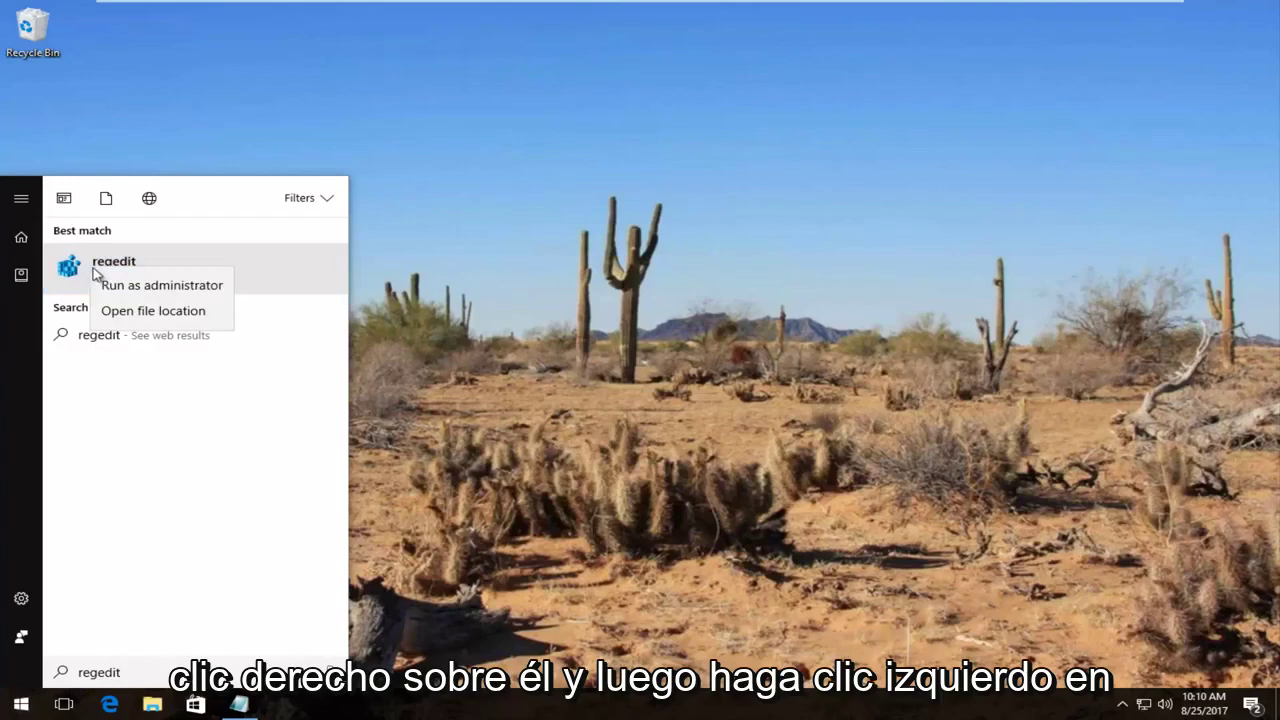
{"action": "left_click", "coordinate": [113, 287]}
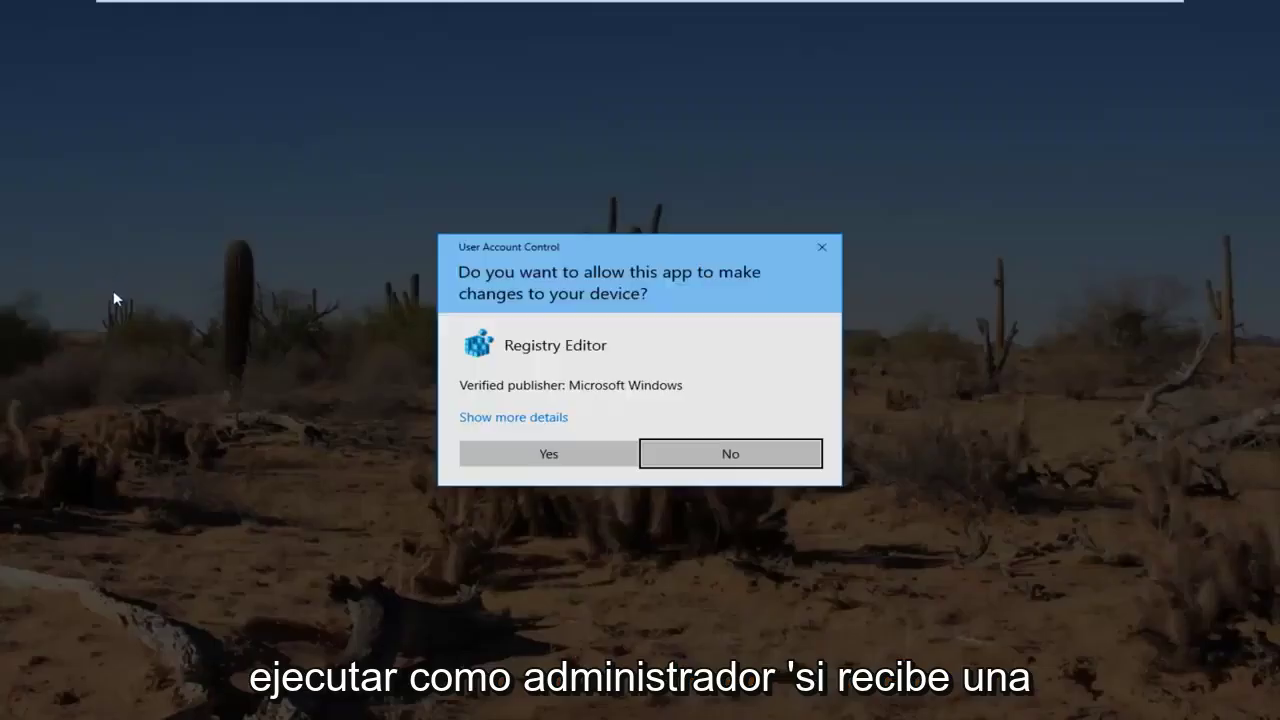
{"action": "left_click", "coordinate": [509, 458]}
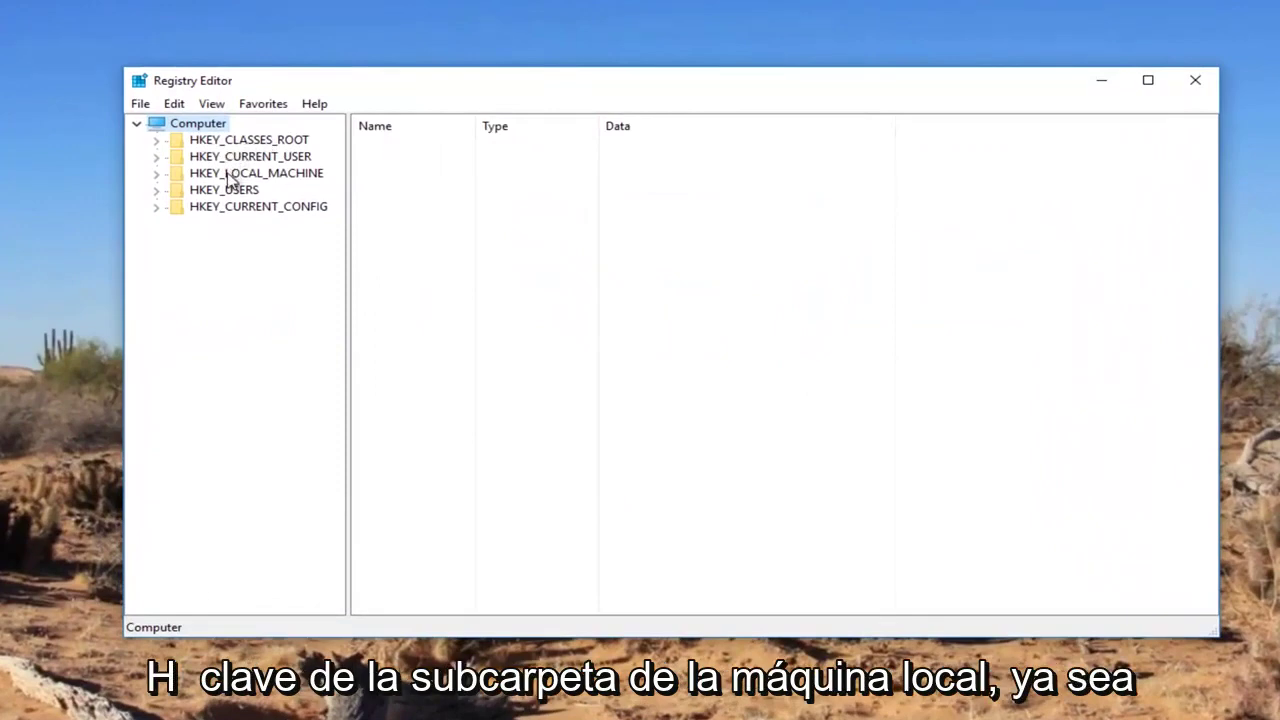
Go to the key HKEY_LOCAL_MACHINE\SYSTEM\CurrentControlSet\Control\Class and widen the key tree so the names are readable.
{"action": "left_click", "coordinate": [157, 175]}
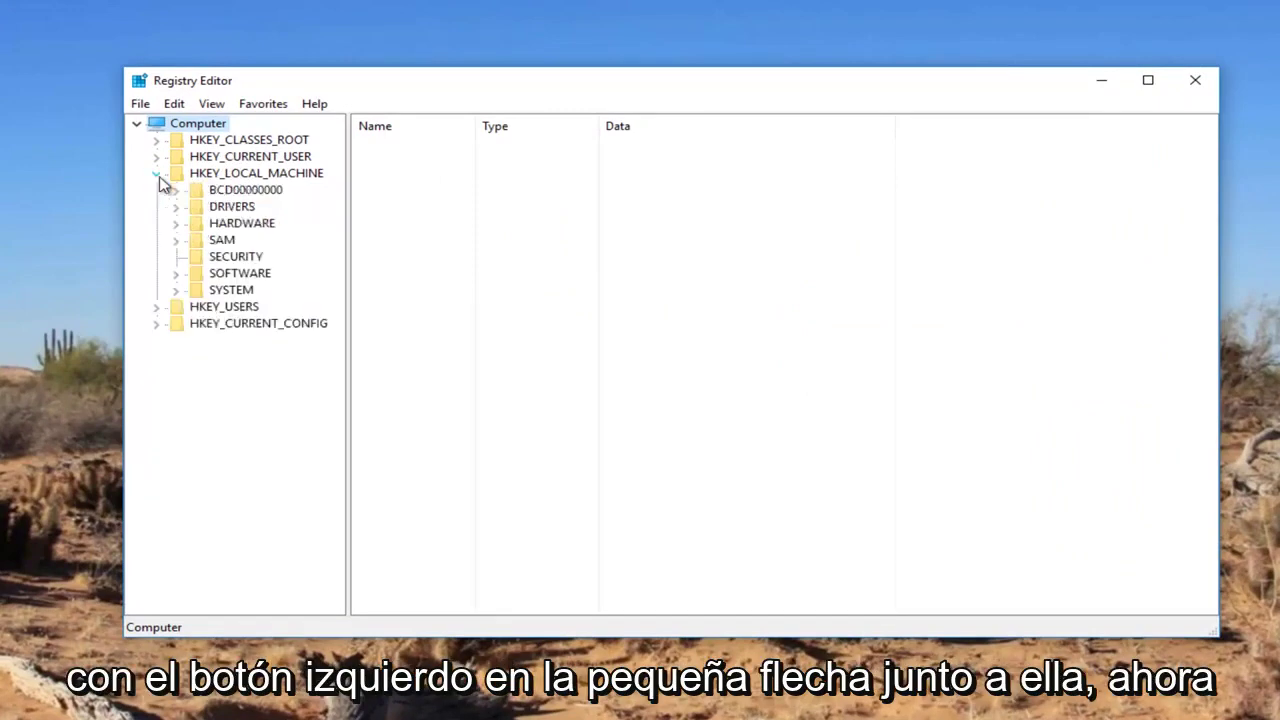
{"action": "left_click", "coordinate": [176, 290]}
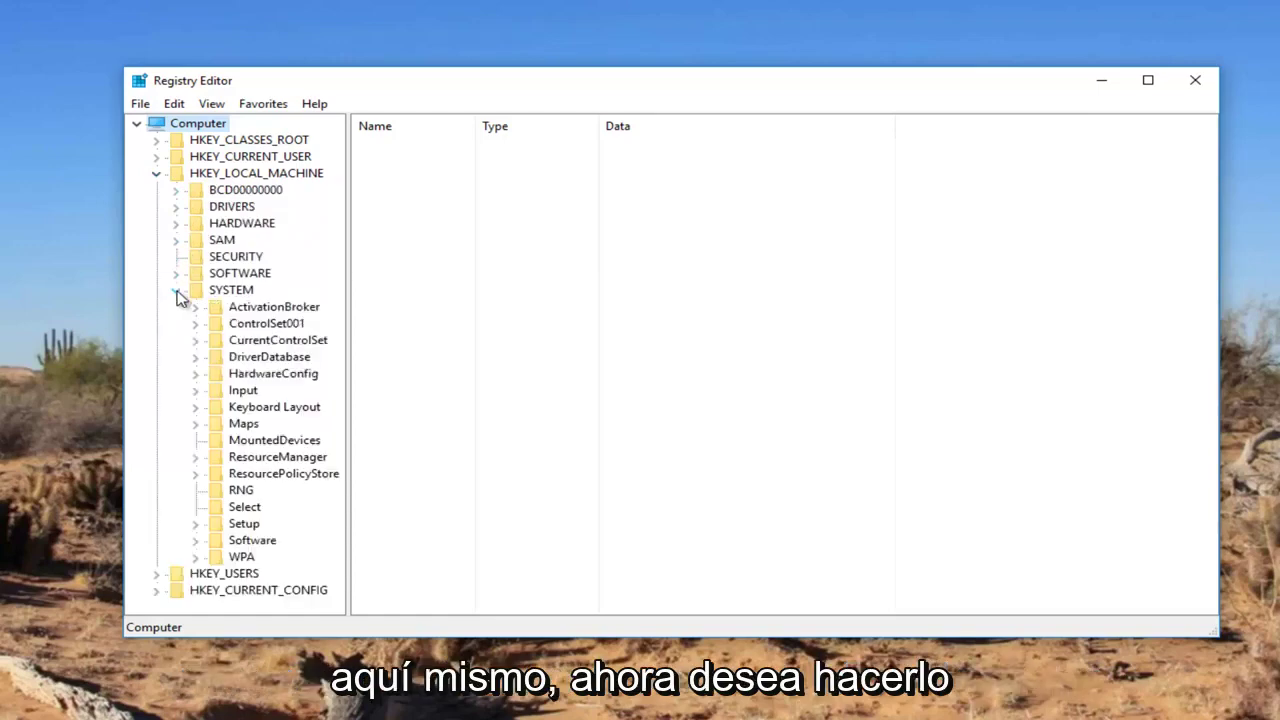
{"action": "left_click", "coordinate": [195, 342]}
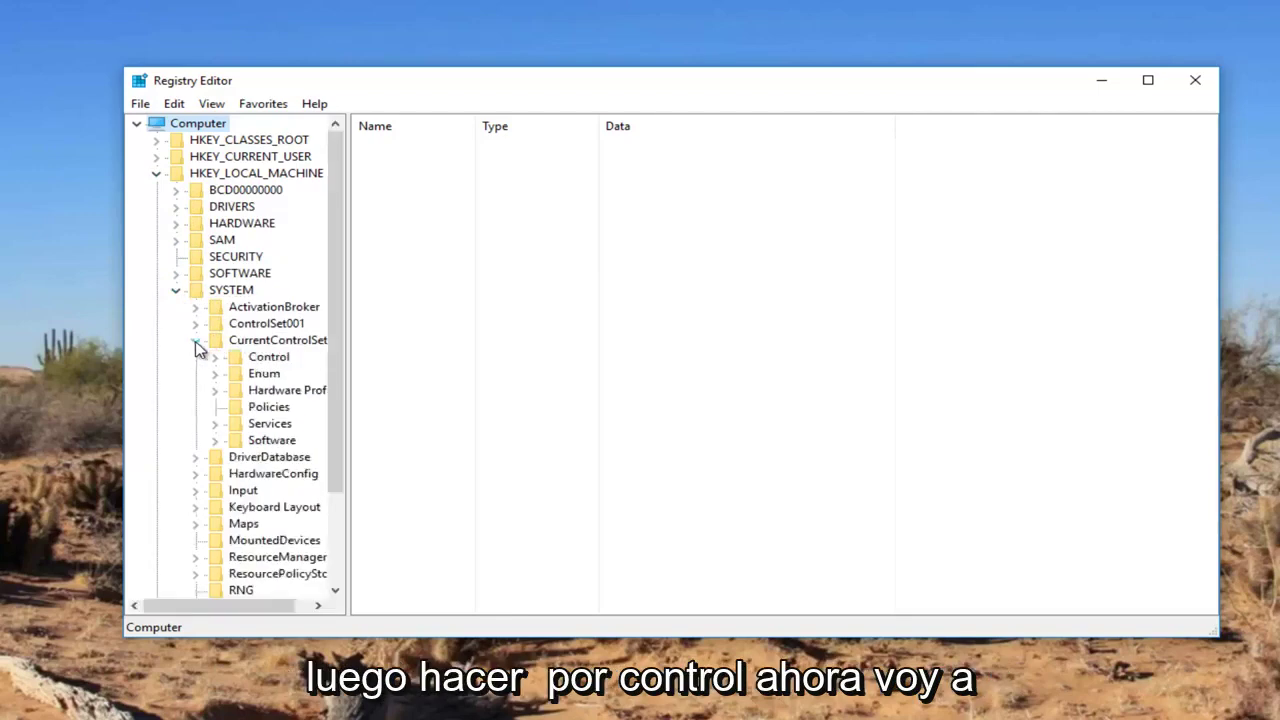
{"action": "left_click", "coordinate": [216, 357]}
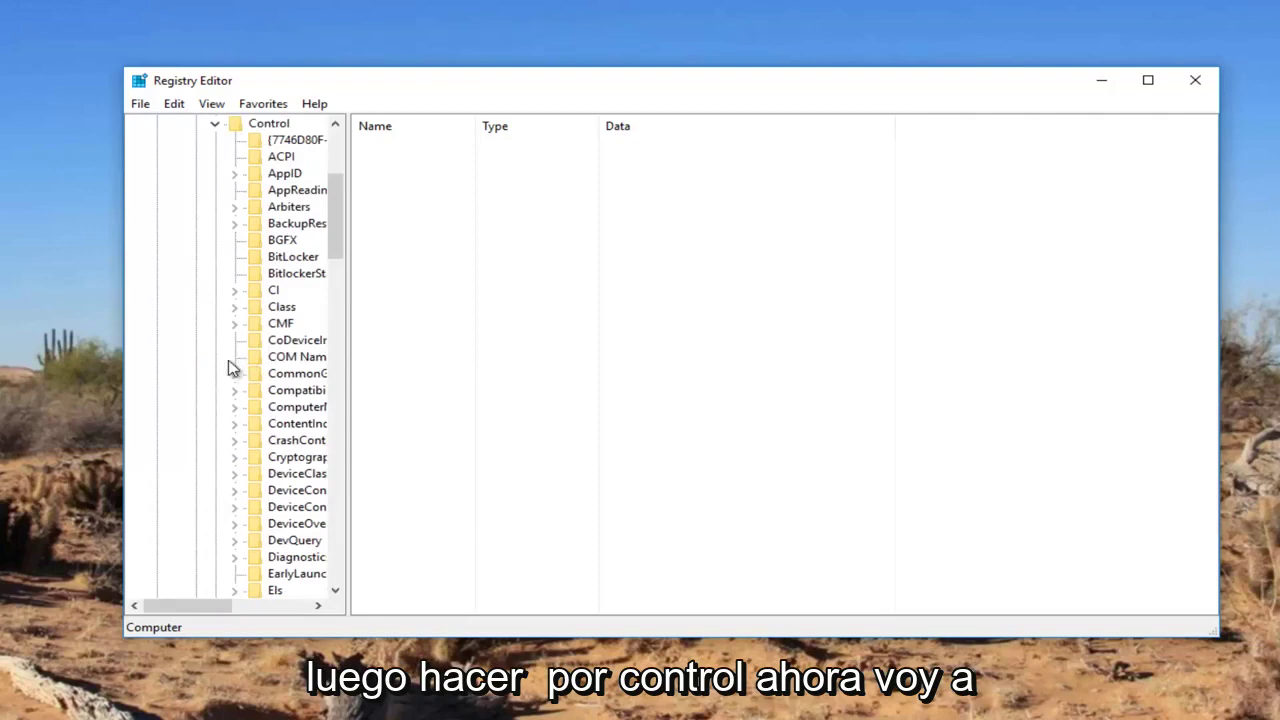
{"action": "left_click_drag", "start_coordinate": [346, 289], "coordinate": [468, 284]}
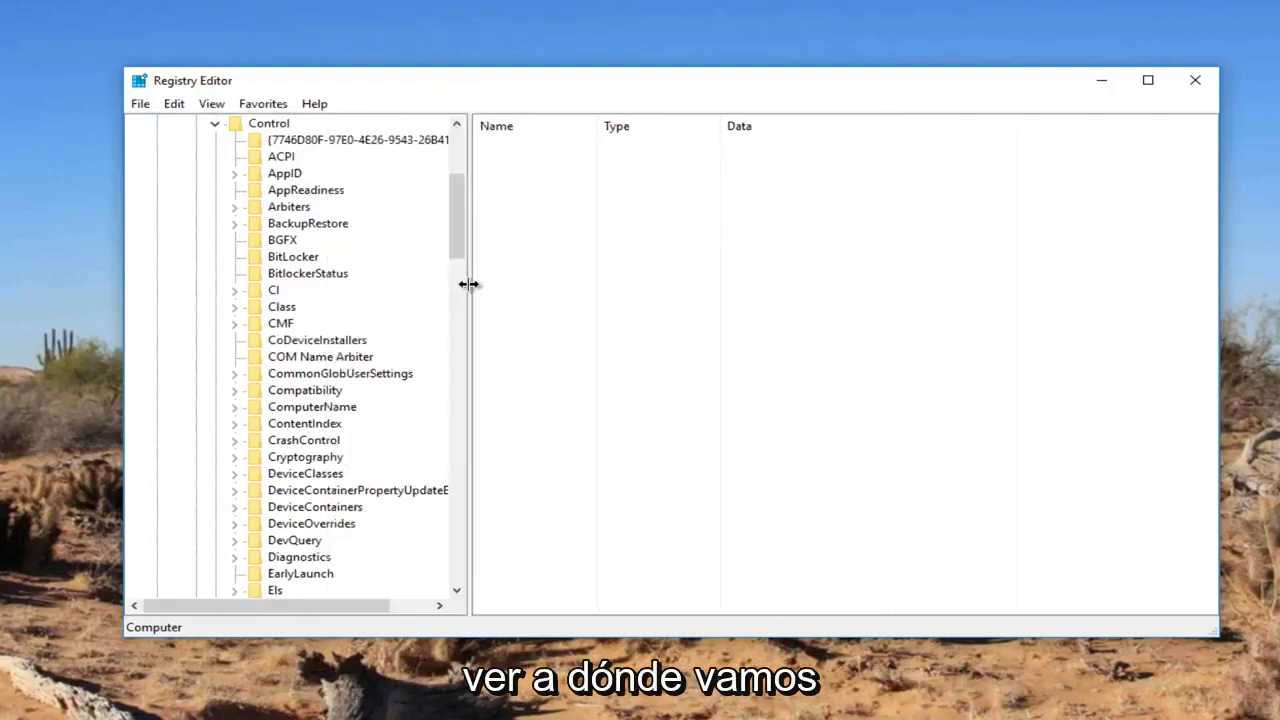
{"action": "left_click", "coordinate": [283, 311]}
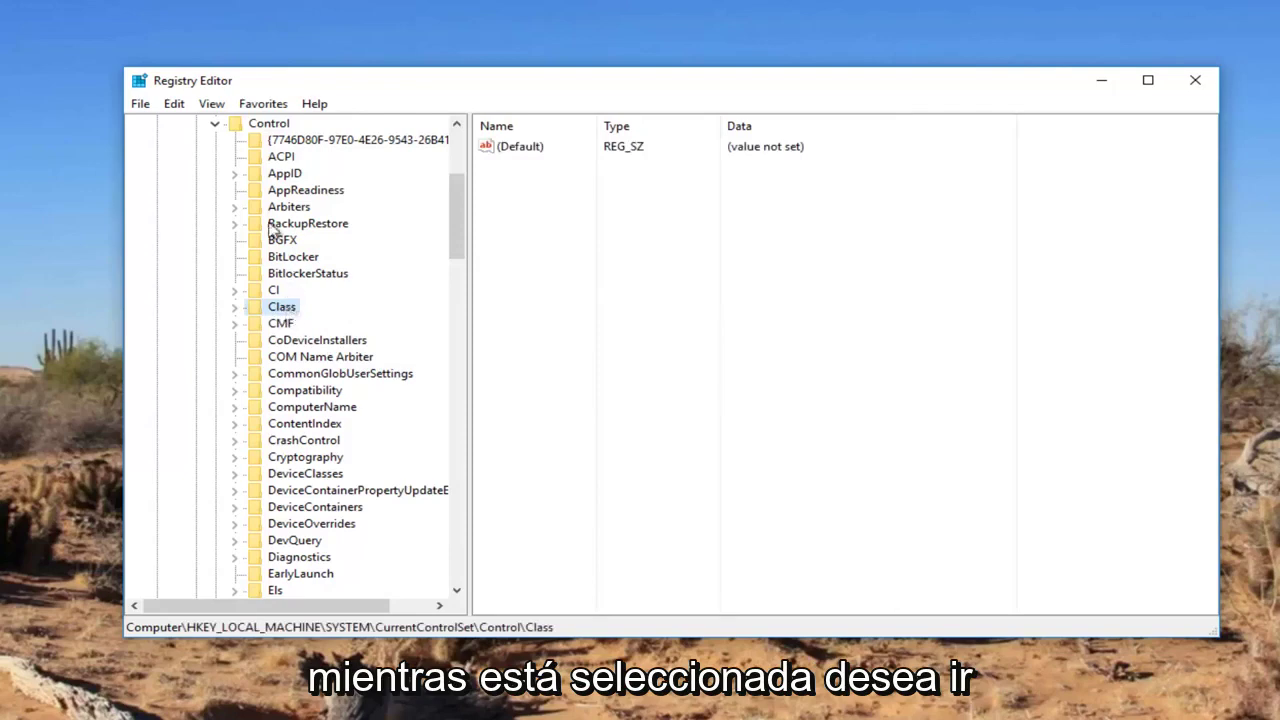
Start a registry search from the Class key and copy the keyboard GUID 4D36E96B-E325-11CE-BFC1-08002BE10318 from the Notepad notes.
{"action": "left_click", "coordinate": [174, 106]}
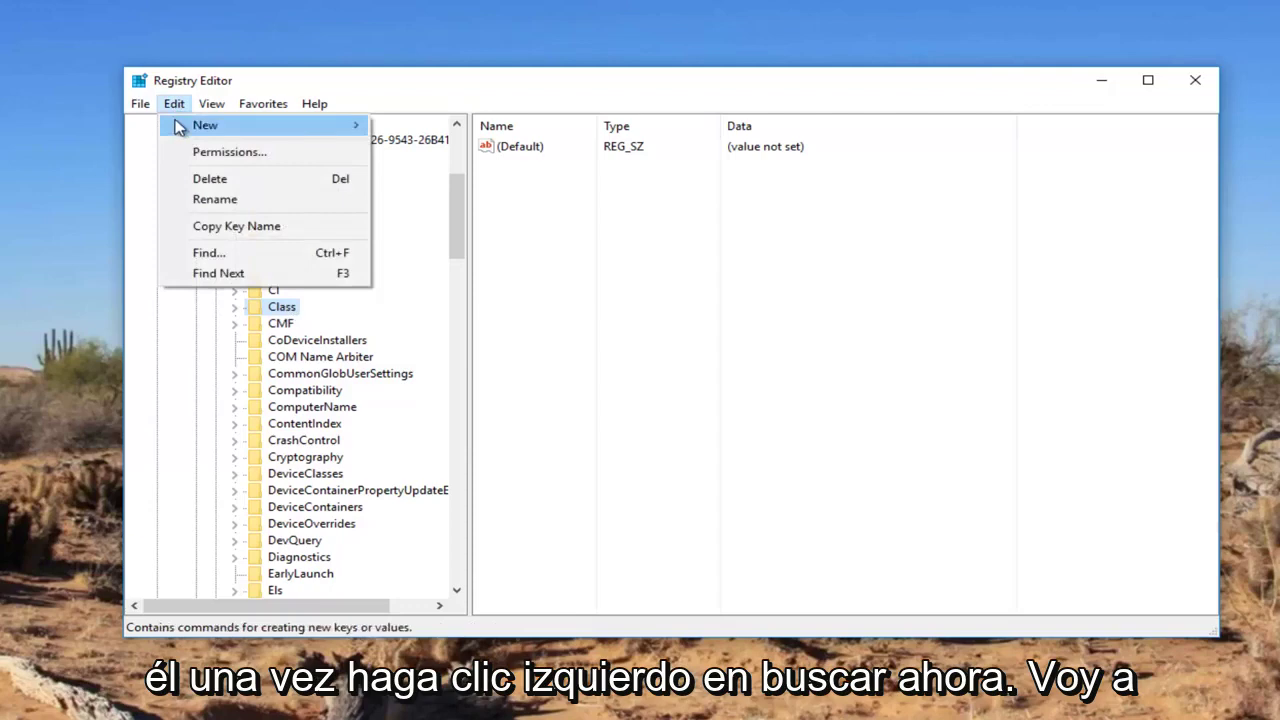
{"action": "left_click", "coordinate": [207, 253]}
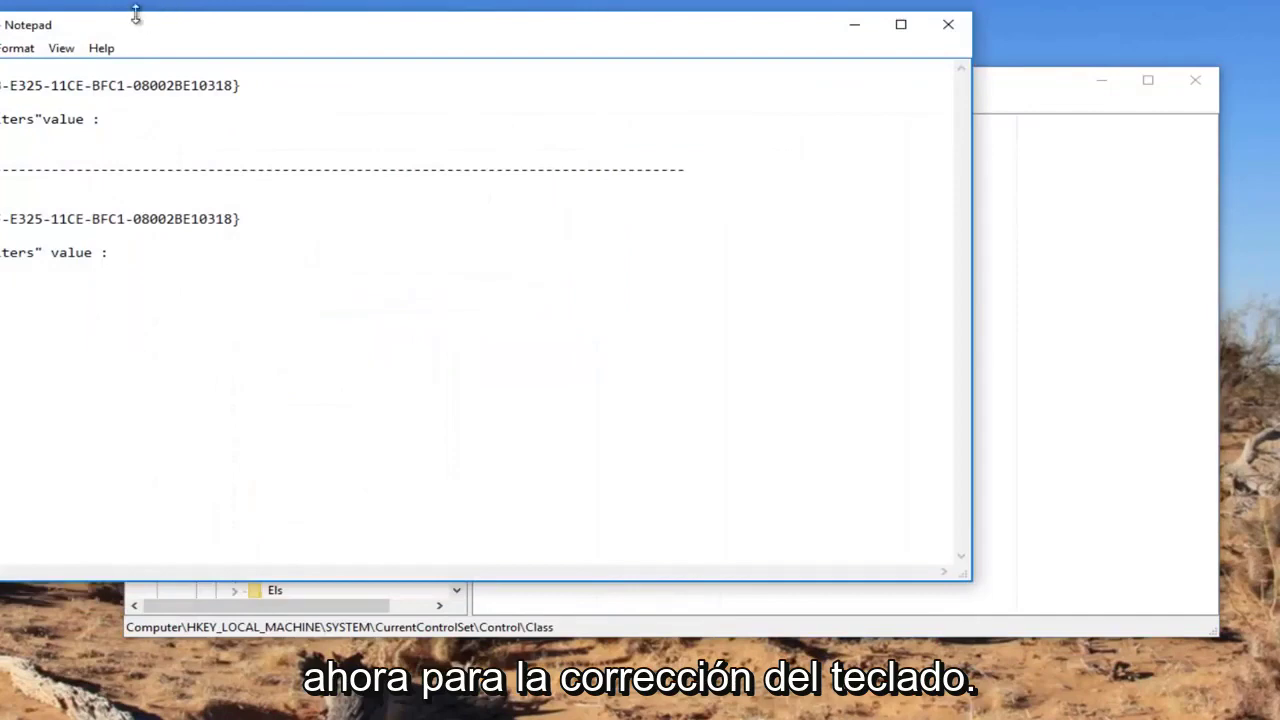
{"action": "left_click_drag", "start_coordinate": [135, 11], "coordinate": [383, 350]}
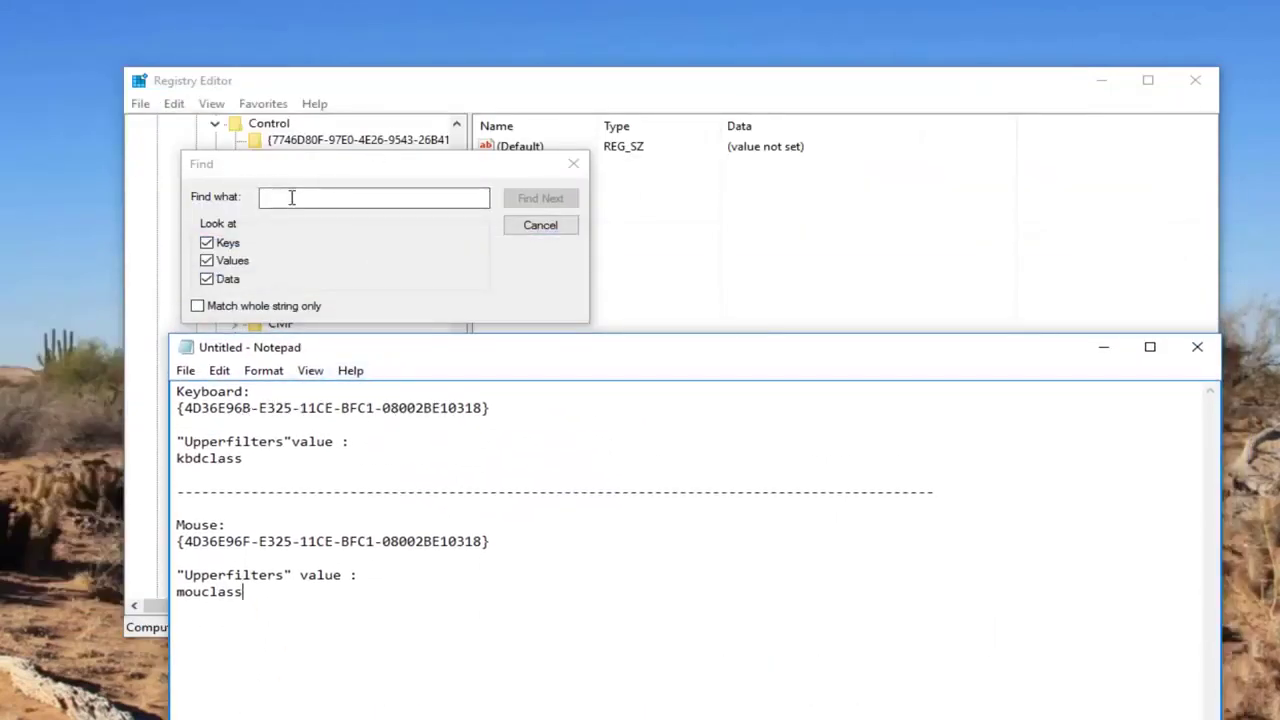
{"action": "left_click_drag", "start_coordinate": [484, 408], "coordinate": [186, 409]}
{"action": "right_click", "coordinate": [187, 410]}
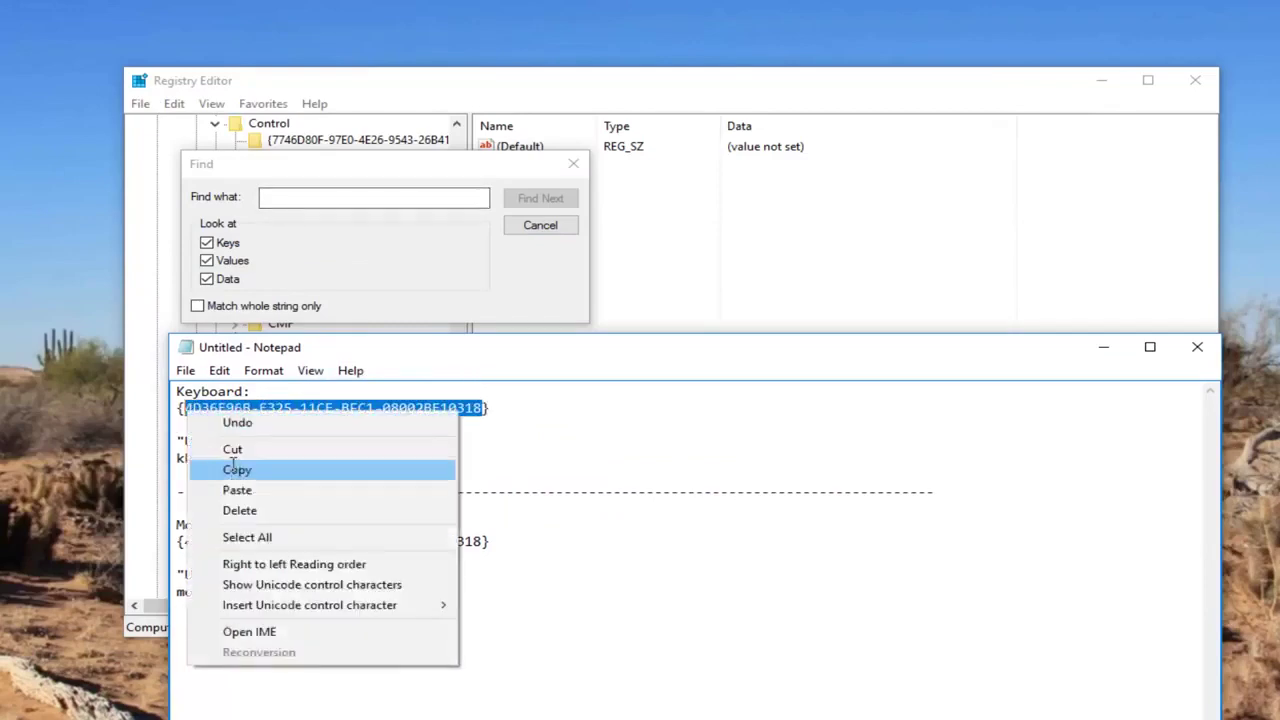
{"action": "left_click", "coordinate": [237, 469]}
{"action": "left_click", "coordinate": [1103, 347]}
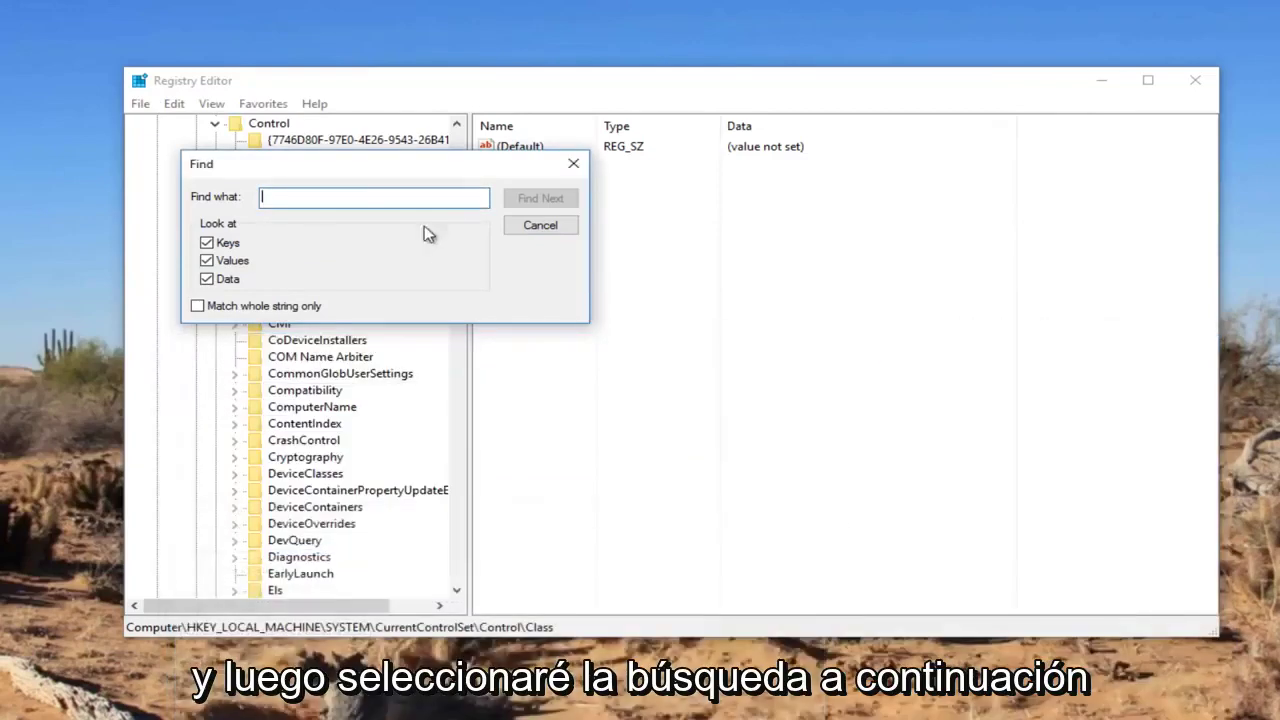
Search the registry for the copied keyboard GUID 4D36E96B-E325-11CE-BFC1-08002BE10318.
{"action": "right_click", "coordinate": [323, 199]}
{"action": "left_click", "coordinate": [330, 269]}
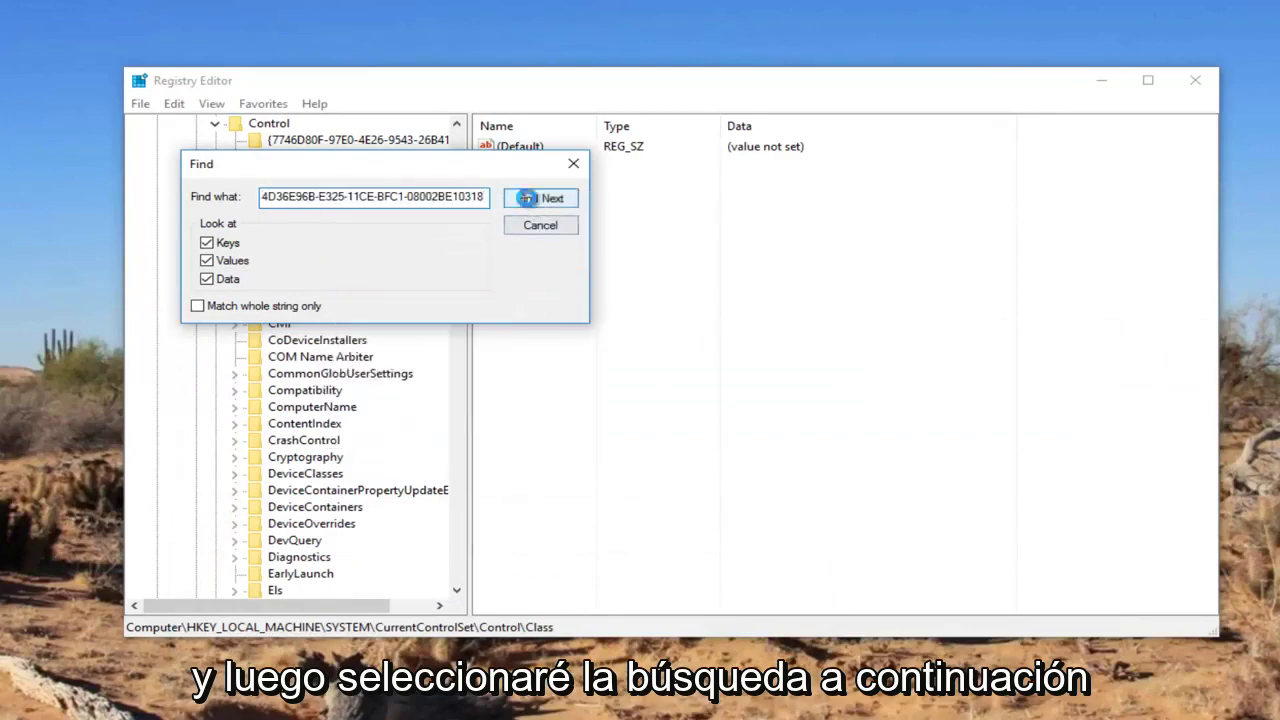
{"action": "left_click", "coordinate": [538, 199]}
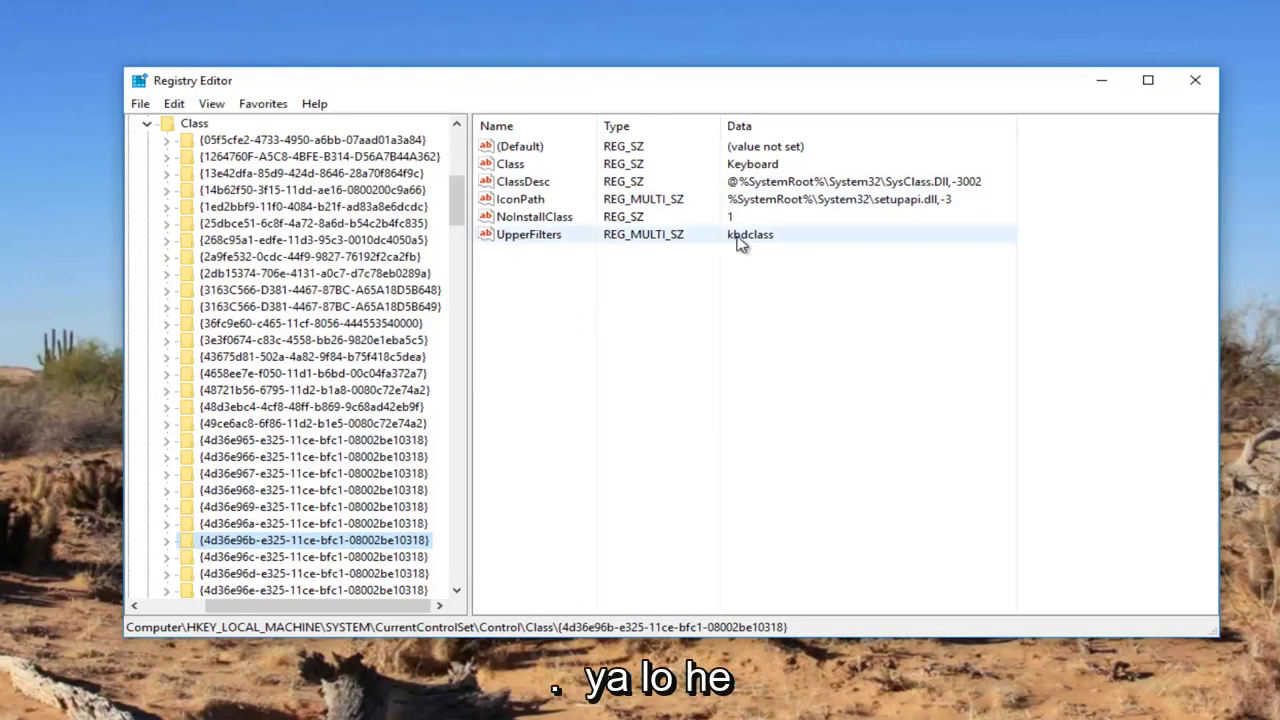
Check the keyboard entry in the Notepad notes and delete the UpperFilters value from the keyboard class key.
{"action": "key", "text": "alt+Tab"}
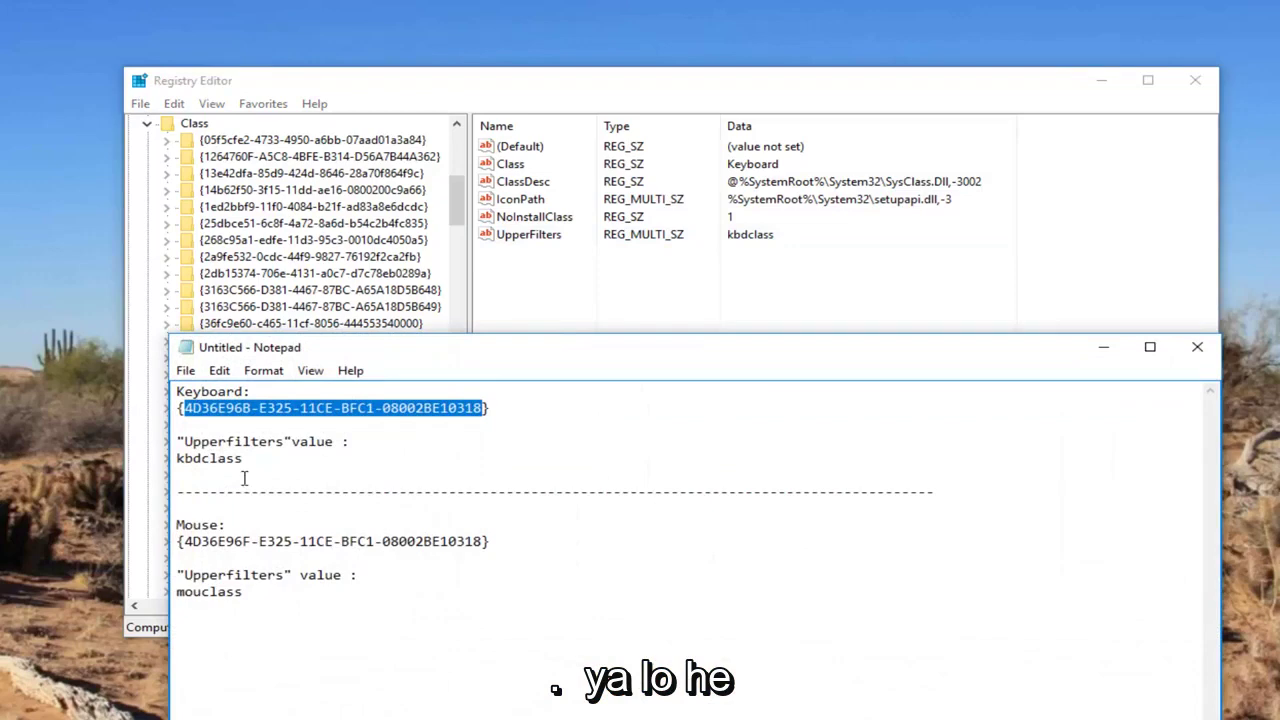
{"action": "left_click", "coordinate": [1103, 347]}
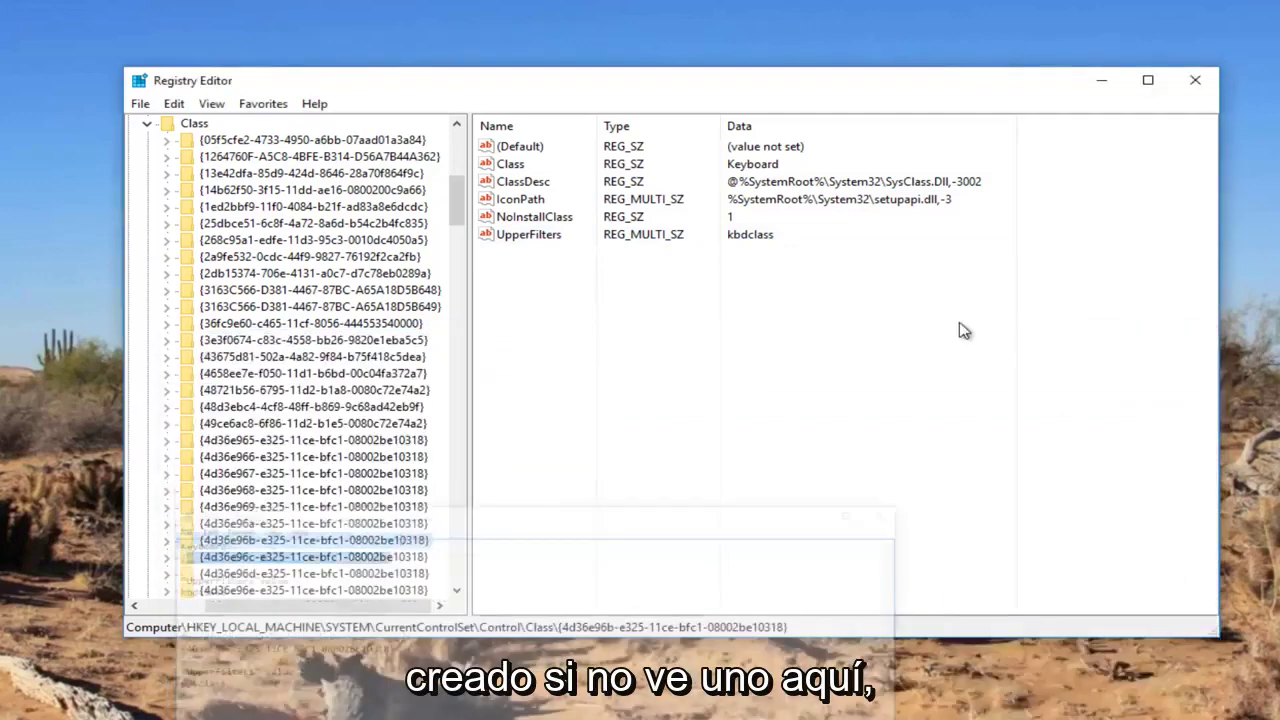
{"action": "right_click", "coordinate": [517, 239]}
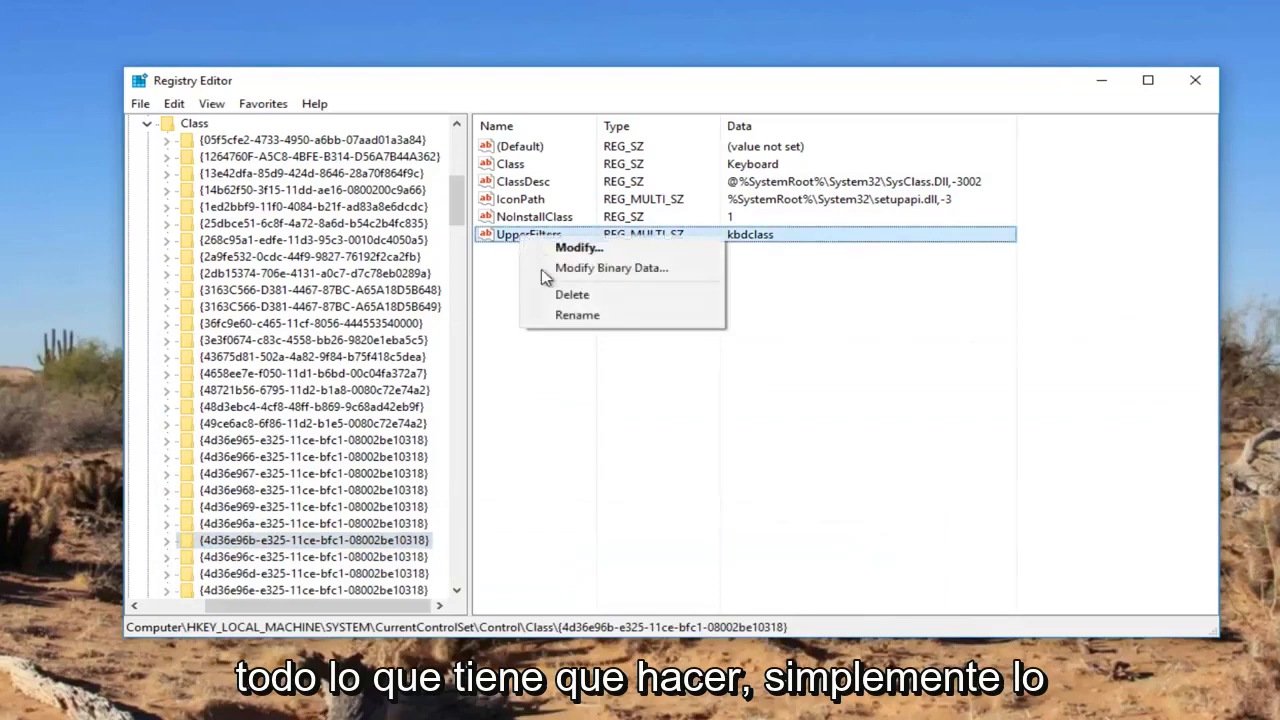
{"action": "left_click", "coordinate": [563, 292]}
{"action": "left_click", "coordinate": [810, 392]}
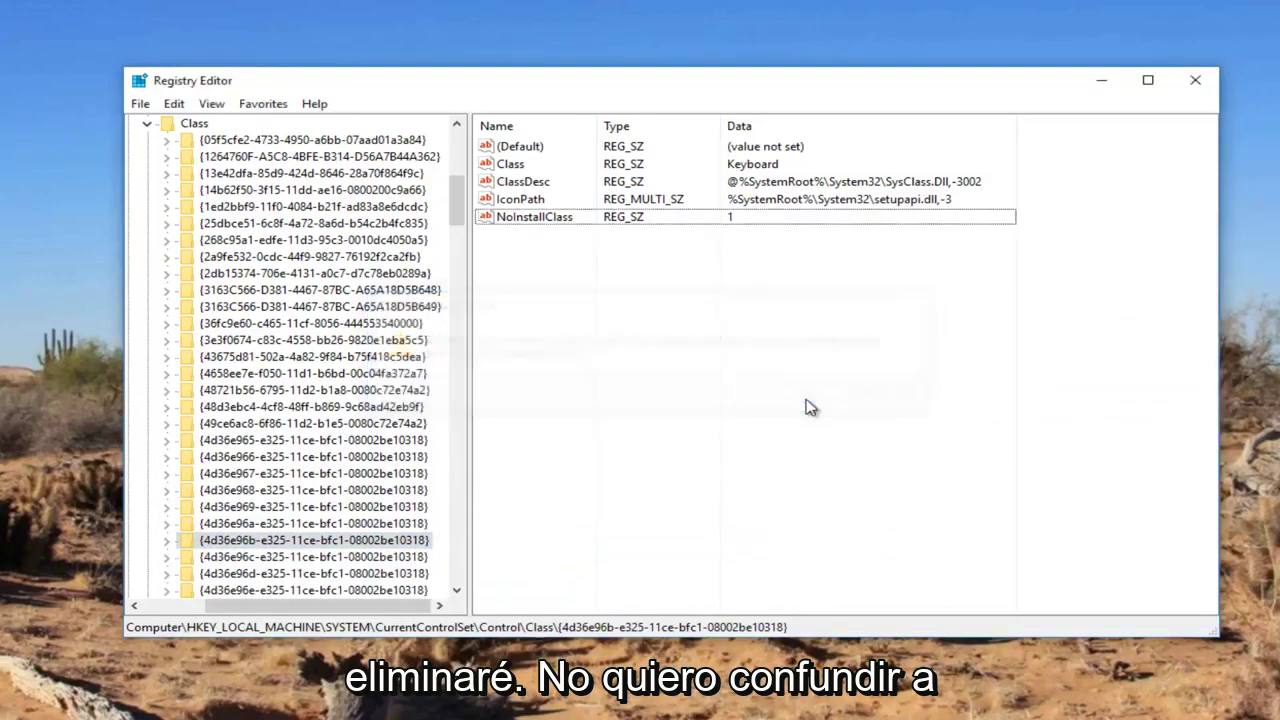
Create a multi-string value named Upperfilters in the {4d36e96b-e325-11ce-bfc1-08002be10318} key and compare its name with the Notepad notes.
{"action": "right_click", "coordinate": [237, 548]}
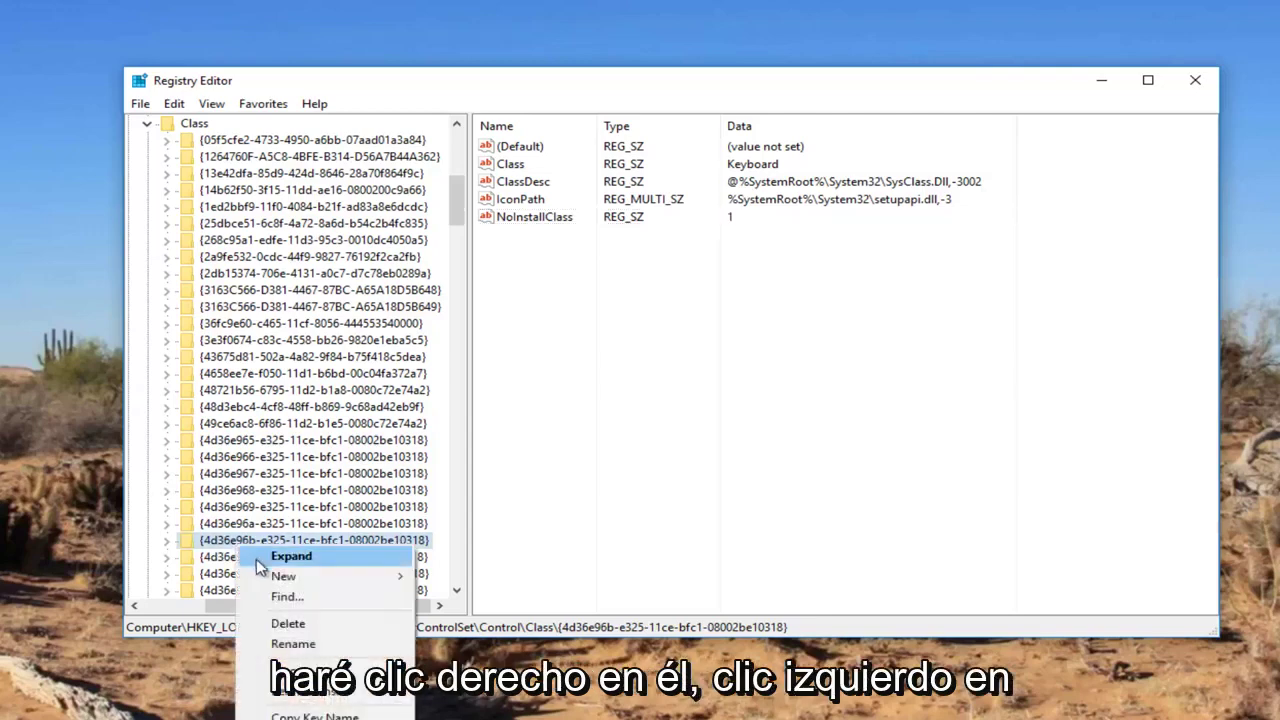
{"action": "mouse_move", "coordinate": [273, 580]}
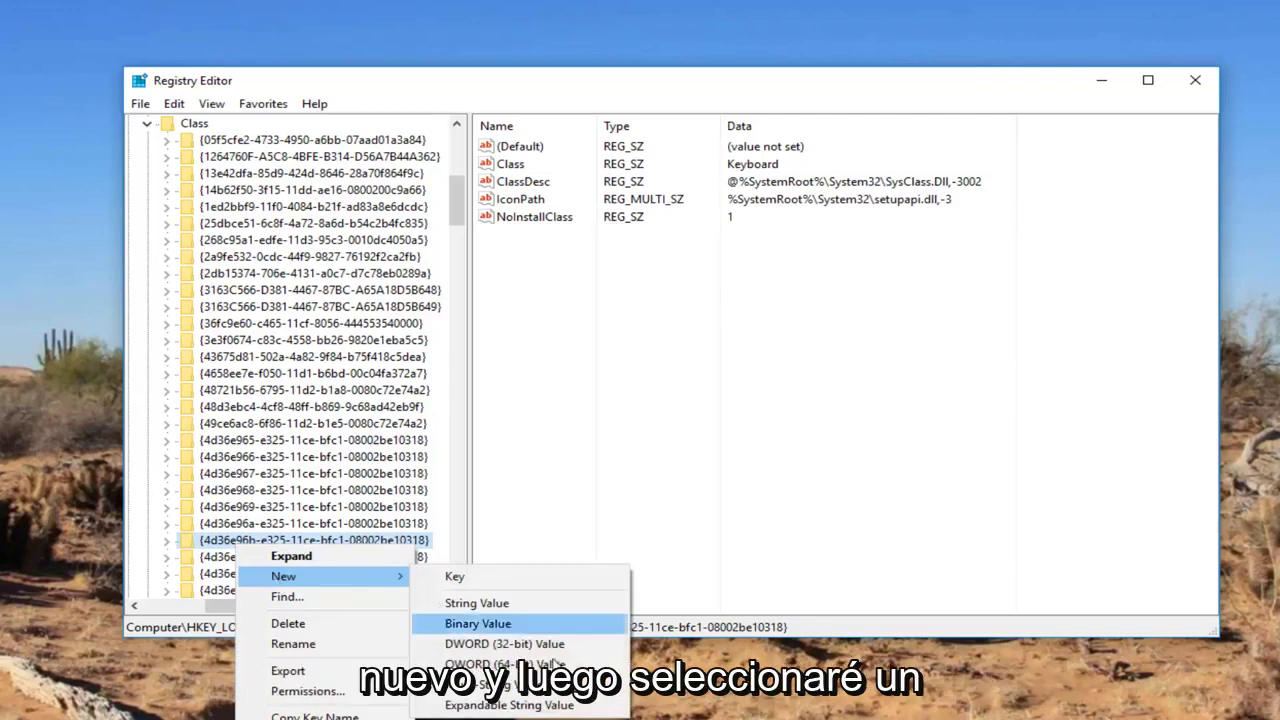
{"action": "left_click", "coordinate": [505, 685]}
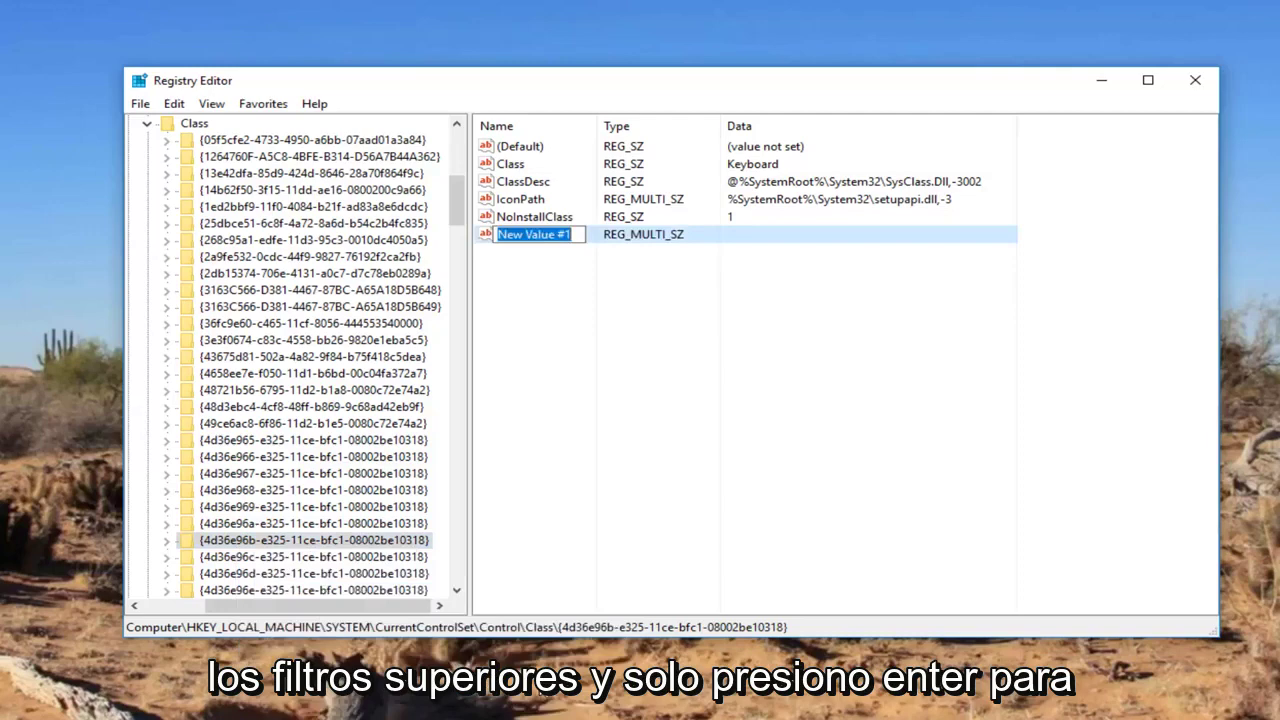
{"action": "type", "text": "Upperfilters"}
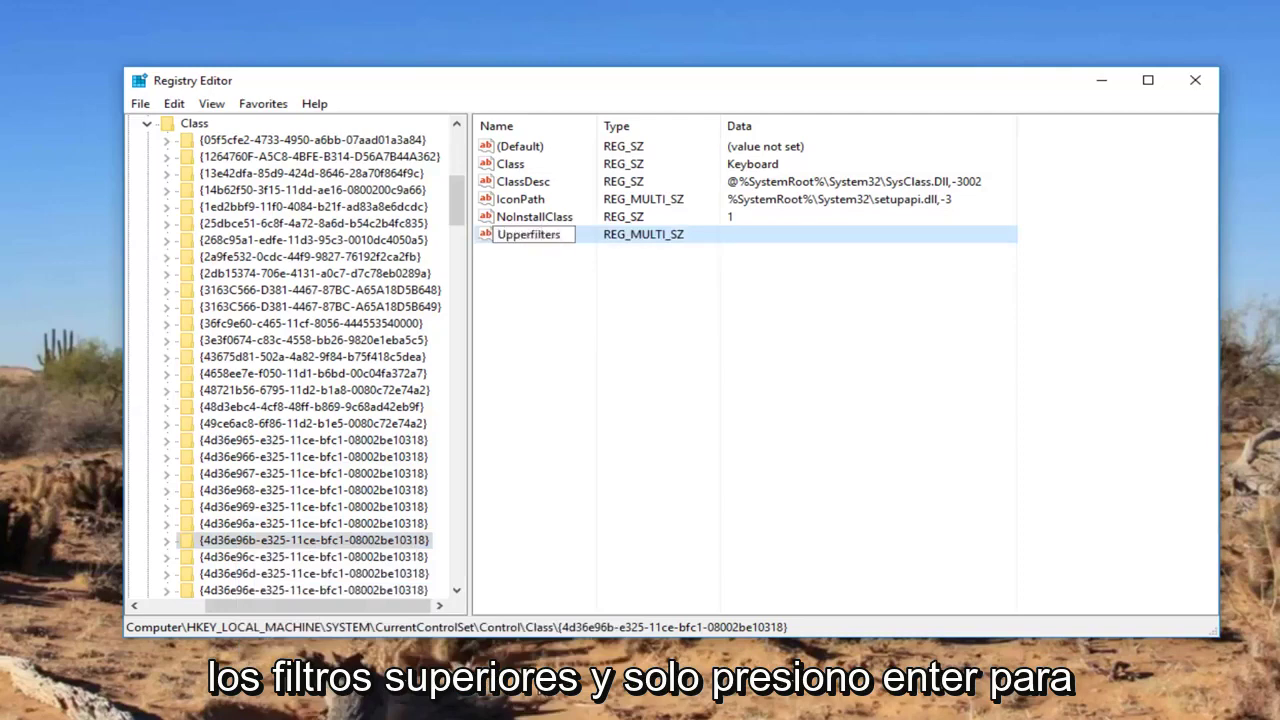
{"action": "key", "text": "Return"}
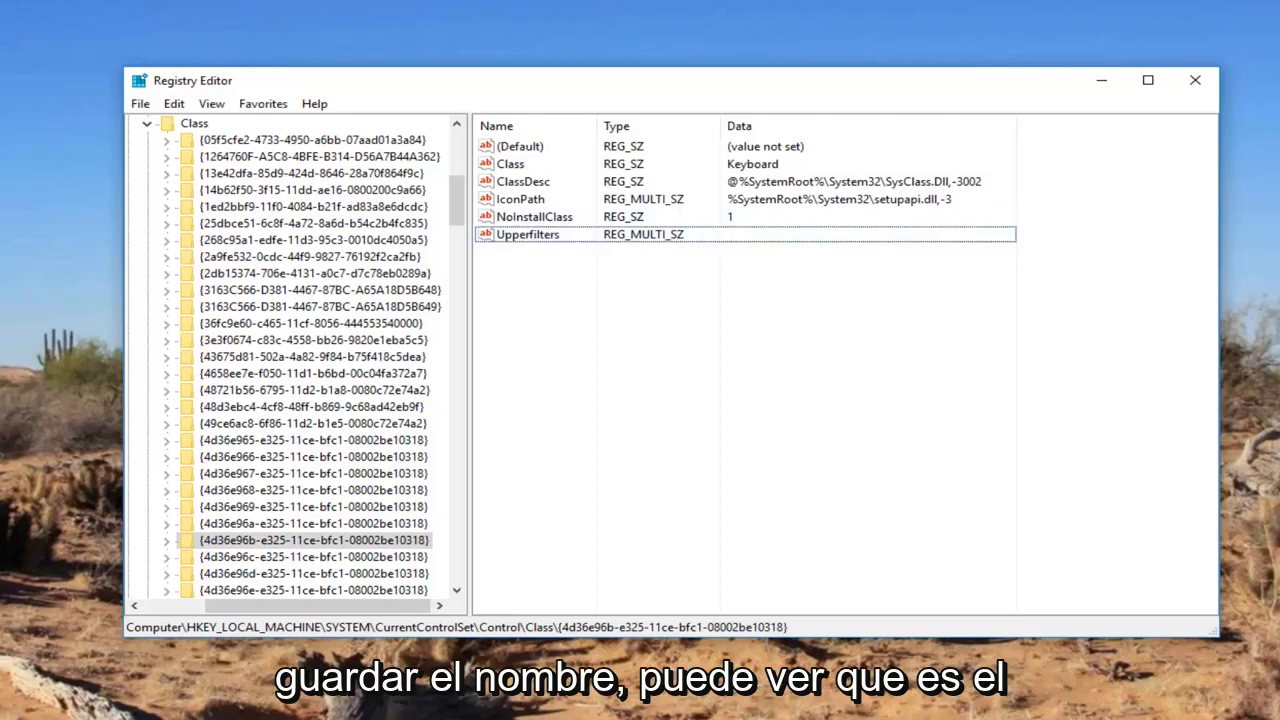
{"action": "key", "text": "alt+Tab"}
{"action": "left_click", "coordinate": [221, 441]}
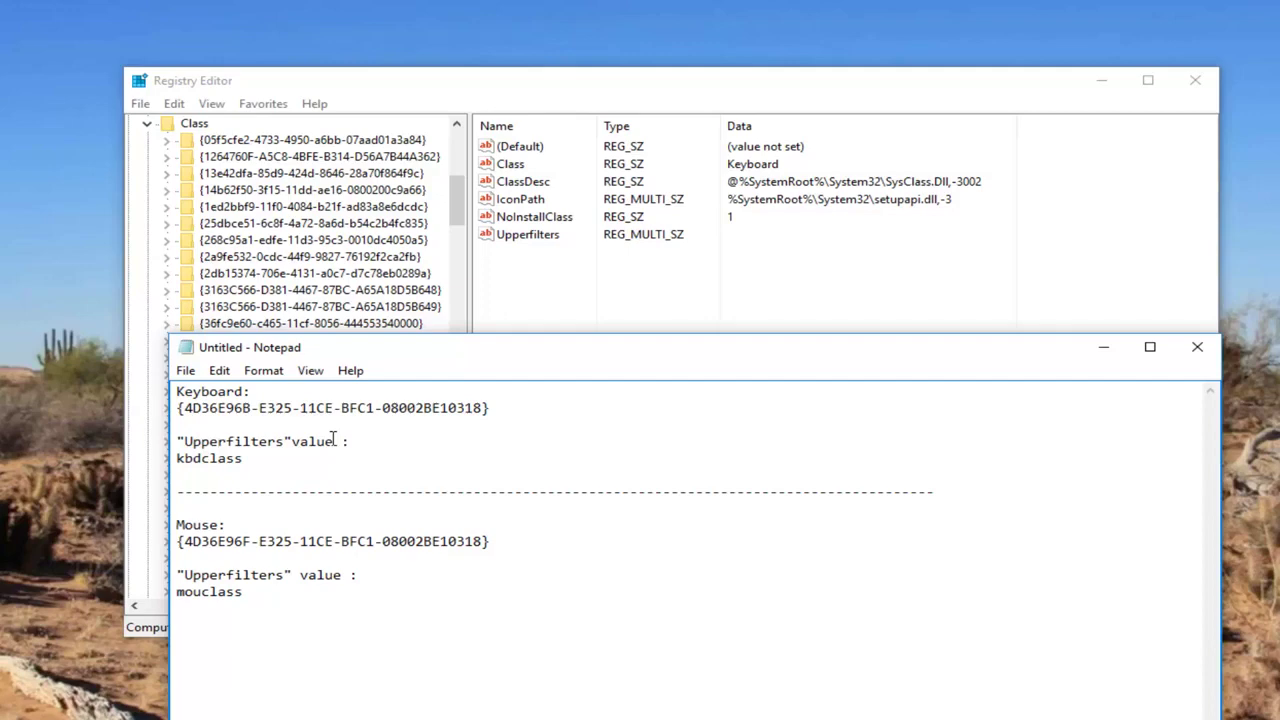
{"action": "left_click", "coordinate": [524, 236]}
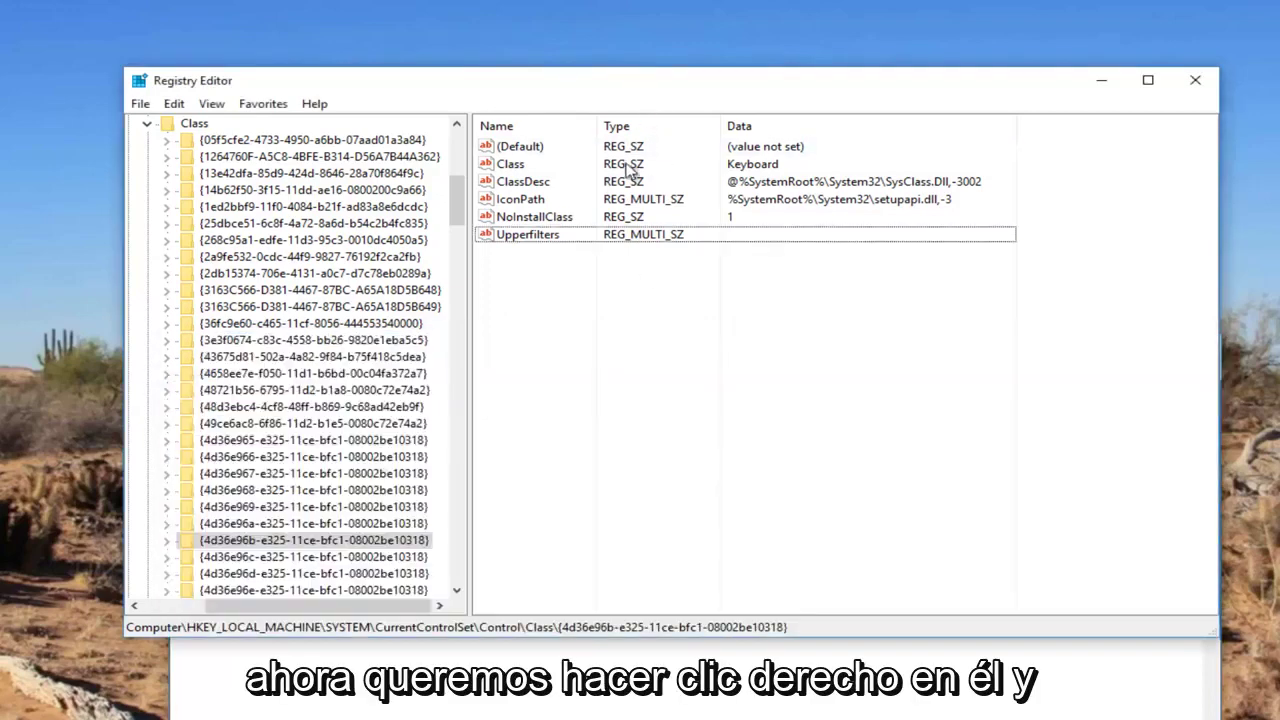
Set the data of the Upperfilters value in the keyboard class key to kbdclass, copied from the Notepad notes.
{"action": "right_click", "coordinate": [522, 239]}
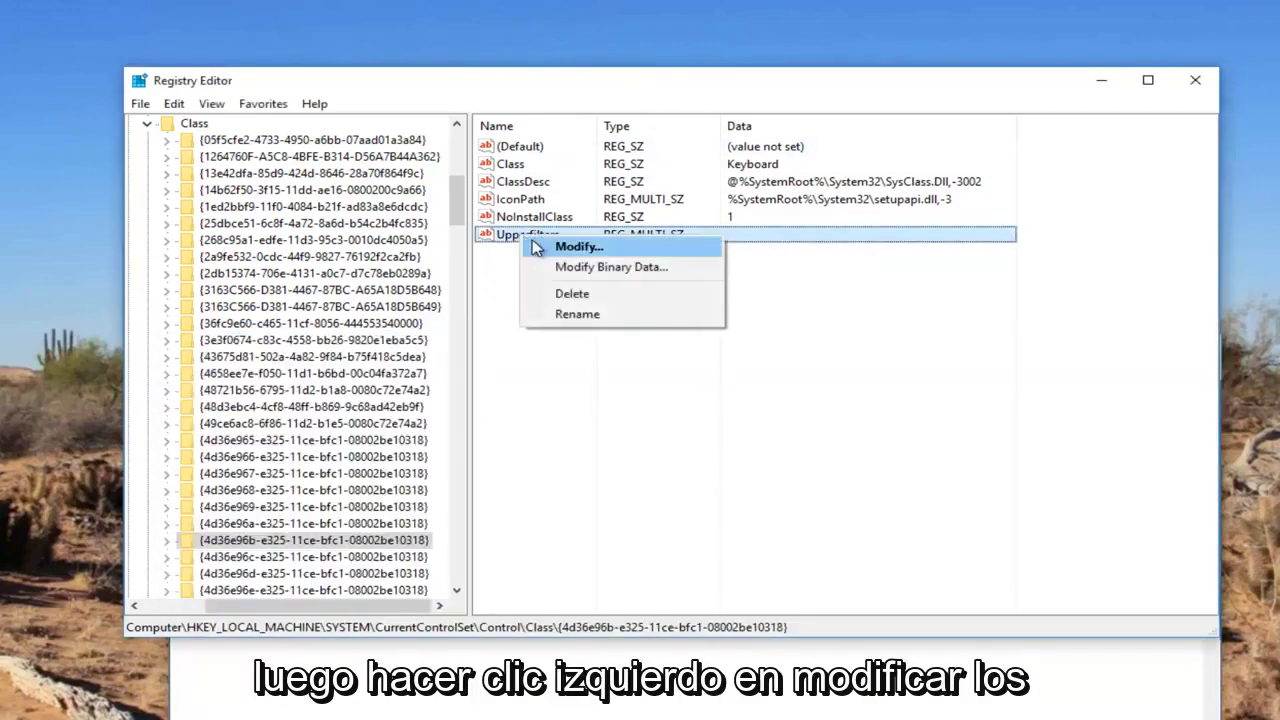
{"action": "left_click", "coordinate": [575, 248]}
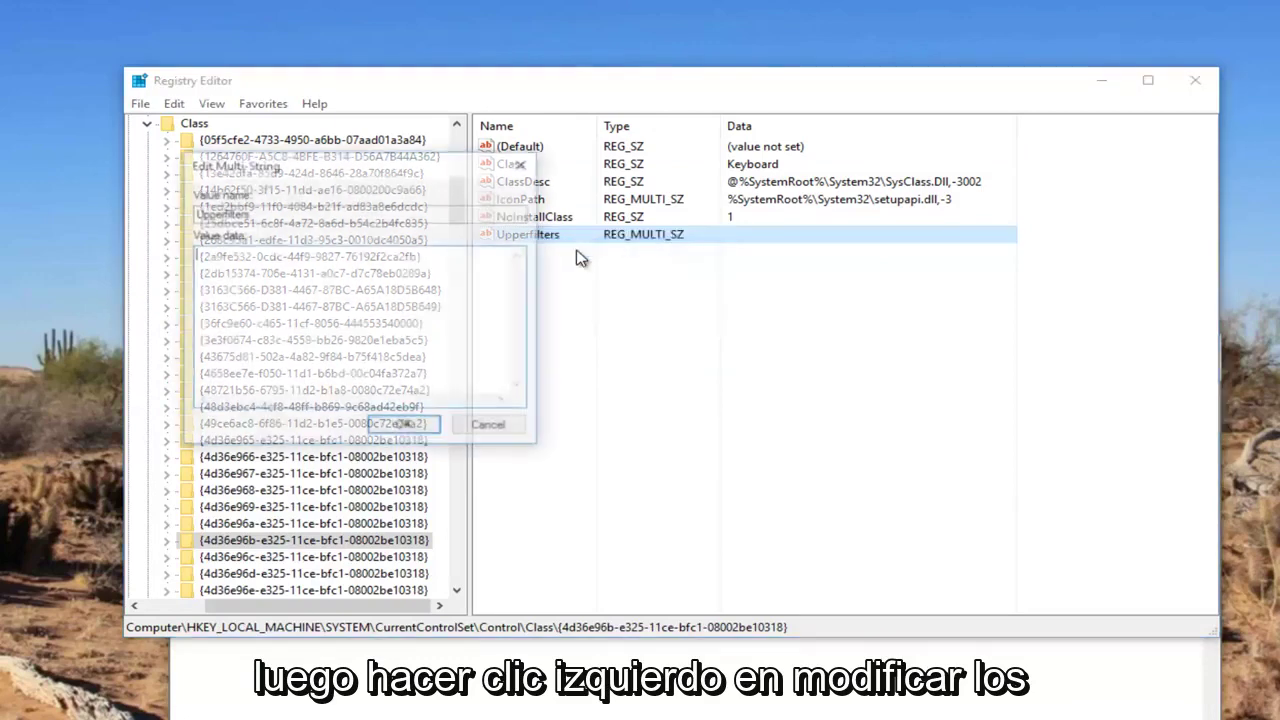
{"action": "key", "text": "alt+Tab"}
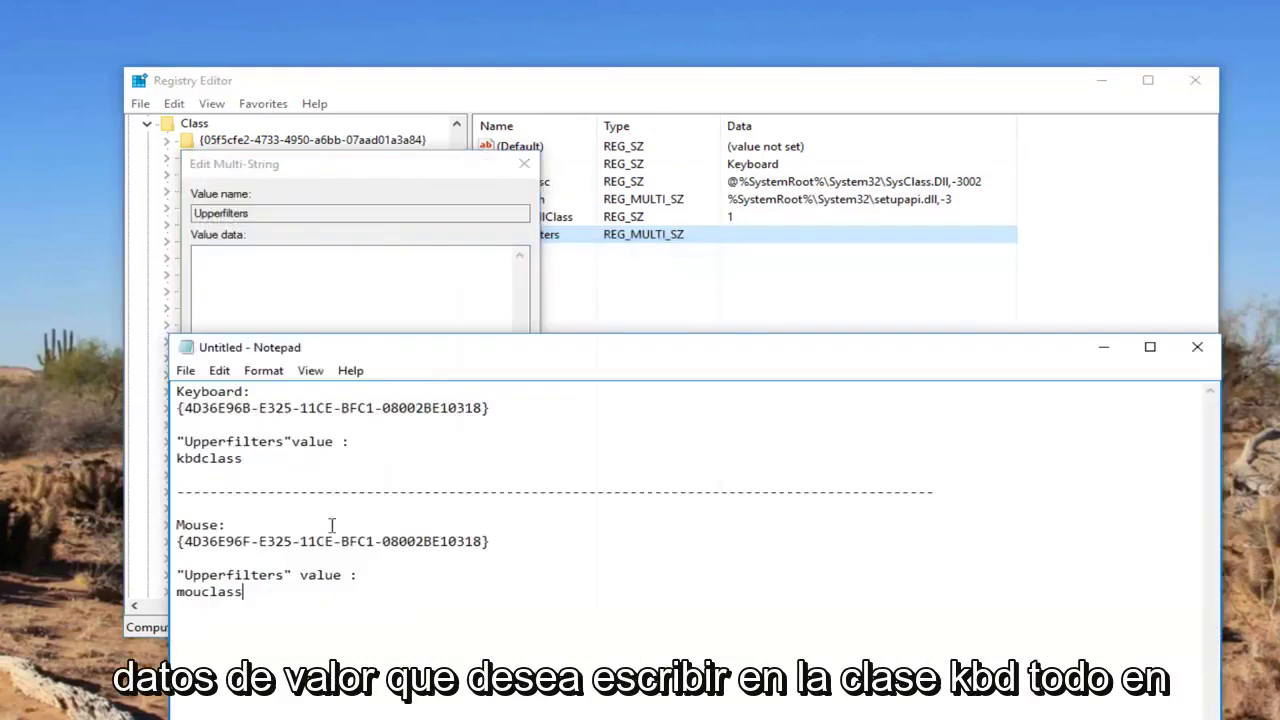
{"action": "double_click", "coordinate": [213, 458]}
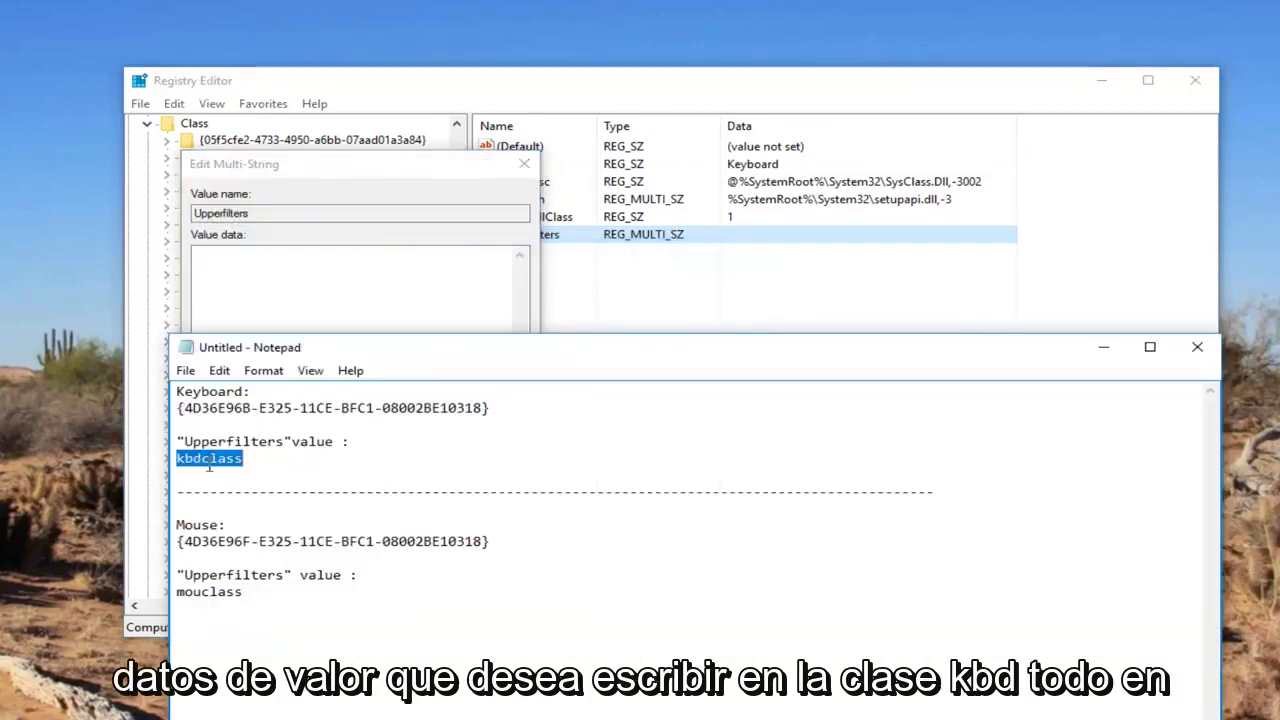
{"action": "right_click", "coordinate": [207, 461]}
{"action": "left_click", "coordinate": [258, 519]}
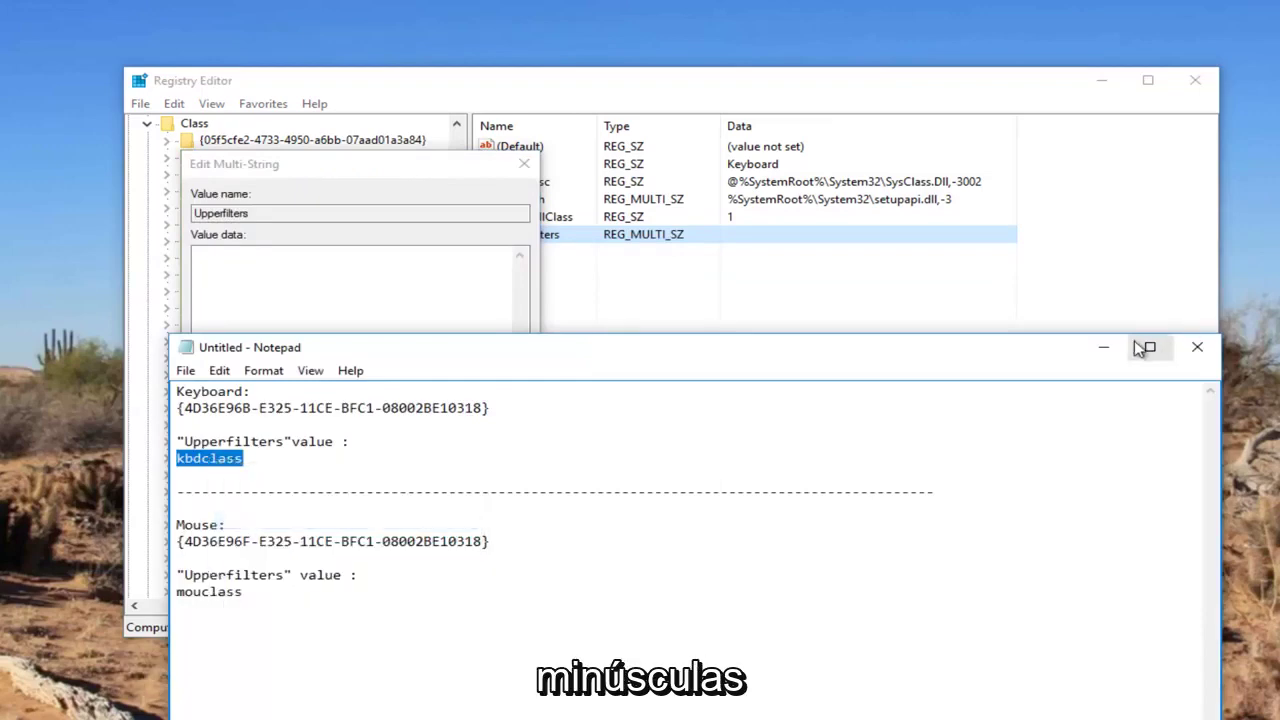
{"action": "left_click", "coordinate": [1104, 347]}
{"action": "right_click", "coordinate": [257, 277]}
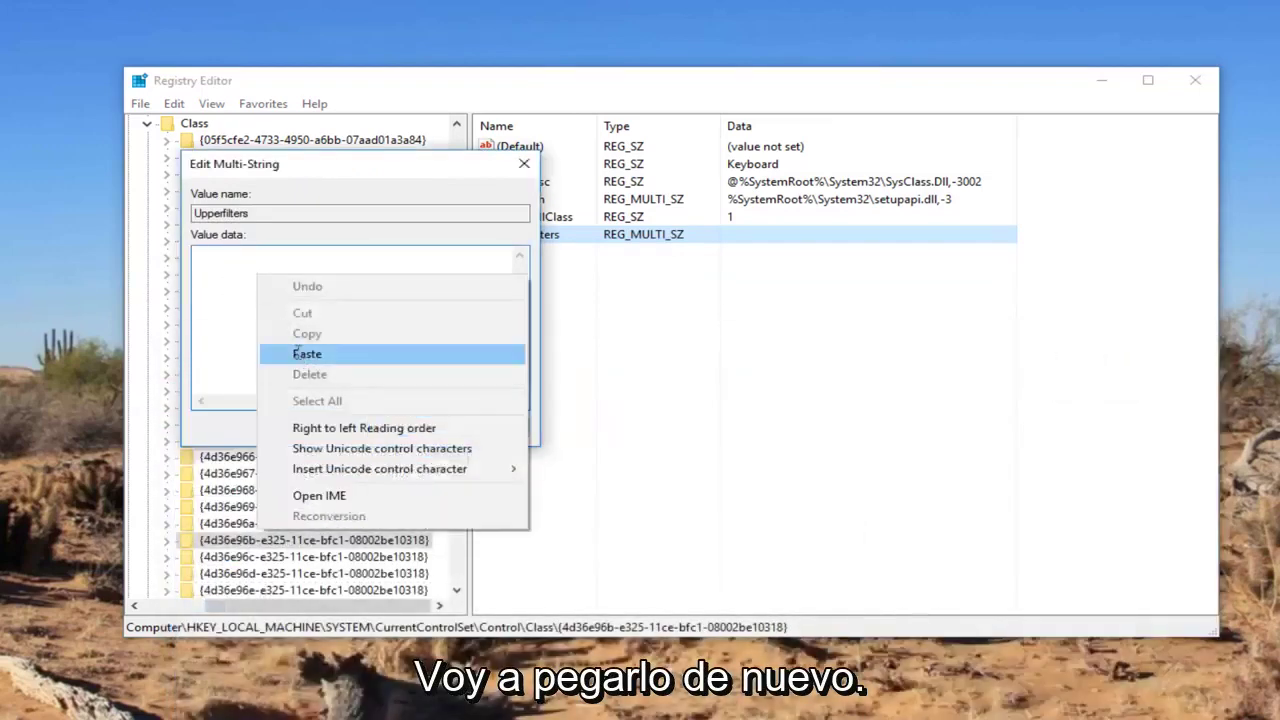
{"action": "left_click", "coordinate": [306, 354]}
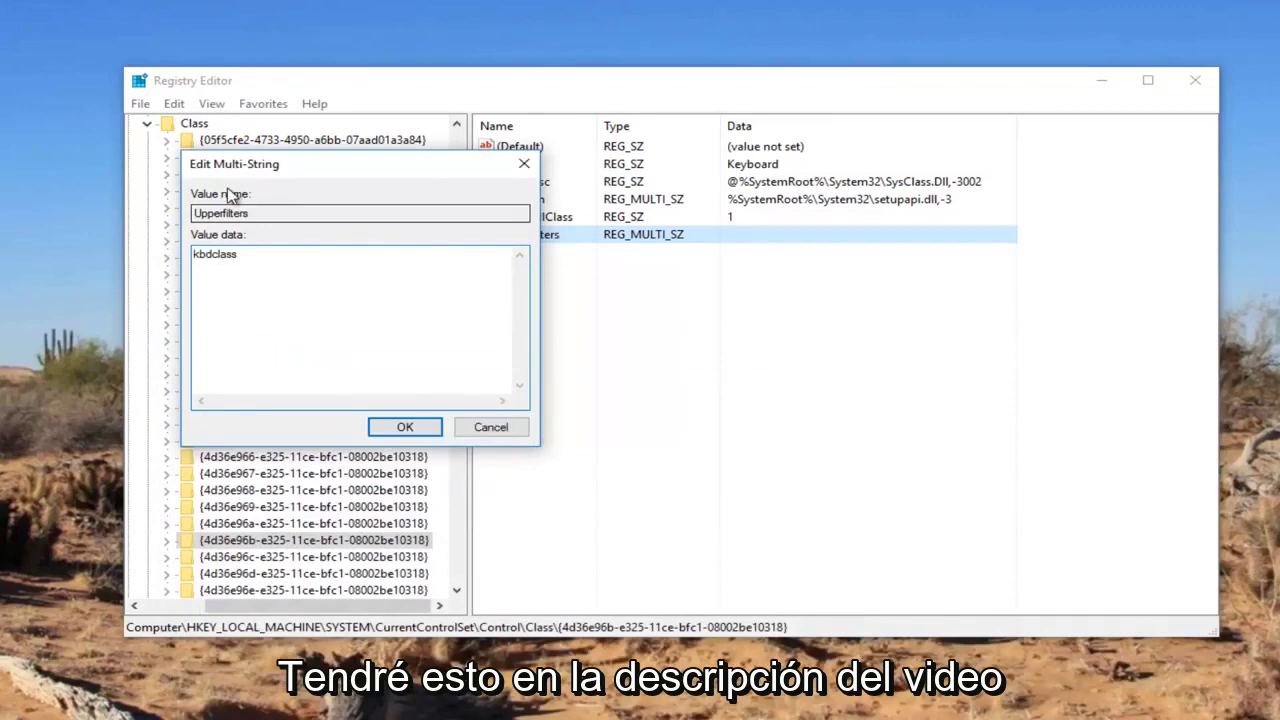
{"action": "left_click", "coordinate": [404, 428]}
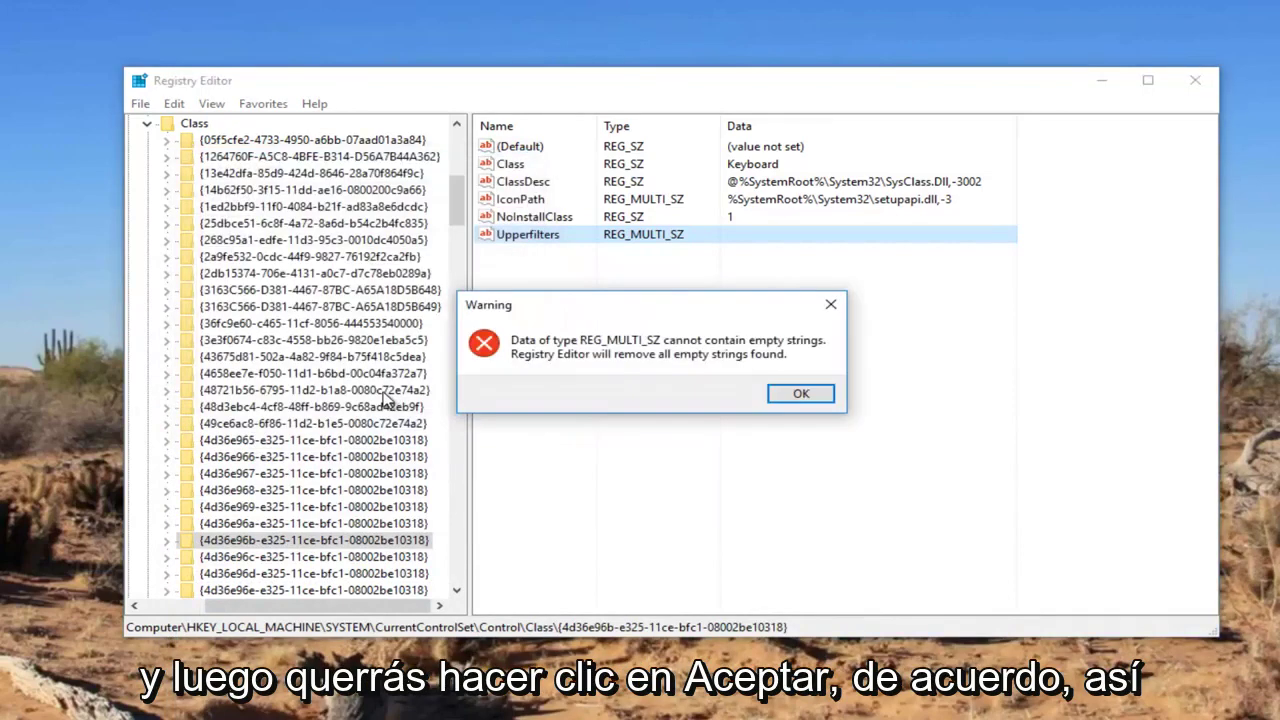
{"action": "left_click", "coordinate": [800, 394]}
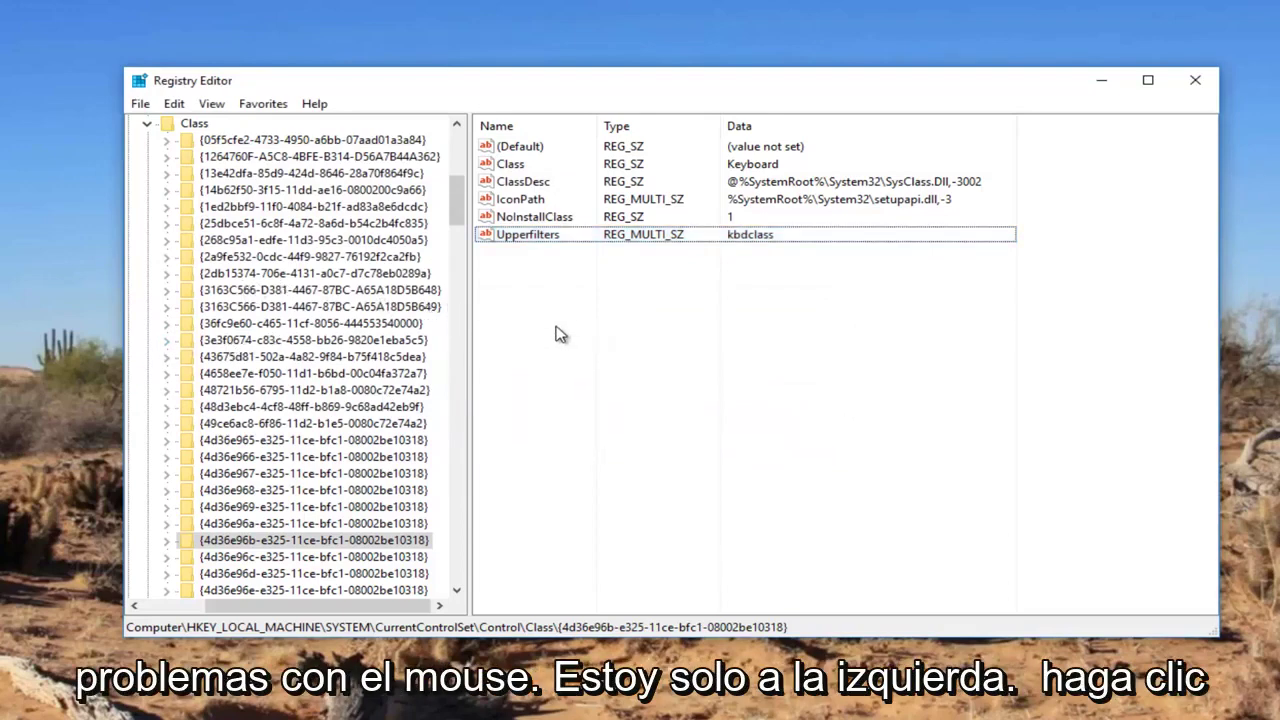
Start a new registry search from the Class key and copy the mouse GUID 4D36E96F-E325-11CE-BFC1-08002BE10318 from the Notepad notes.
{"action": "left_click", "coordinate": [189, 125]}
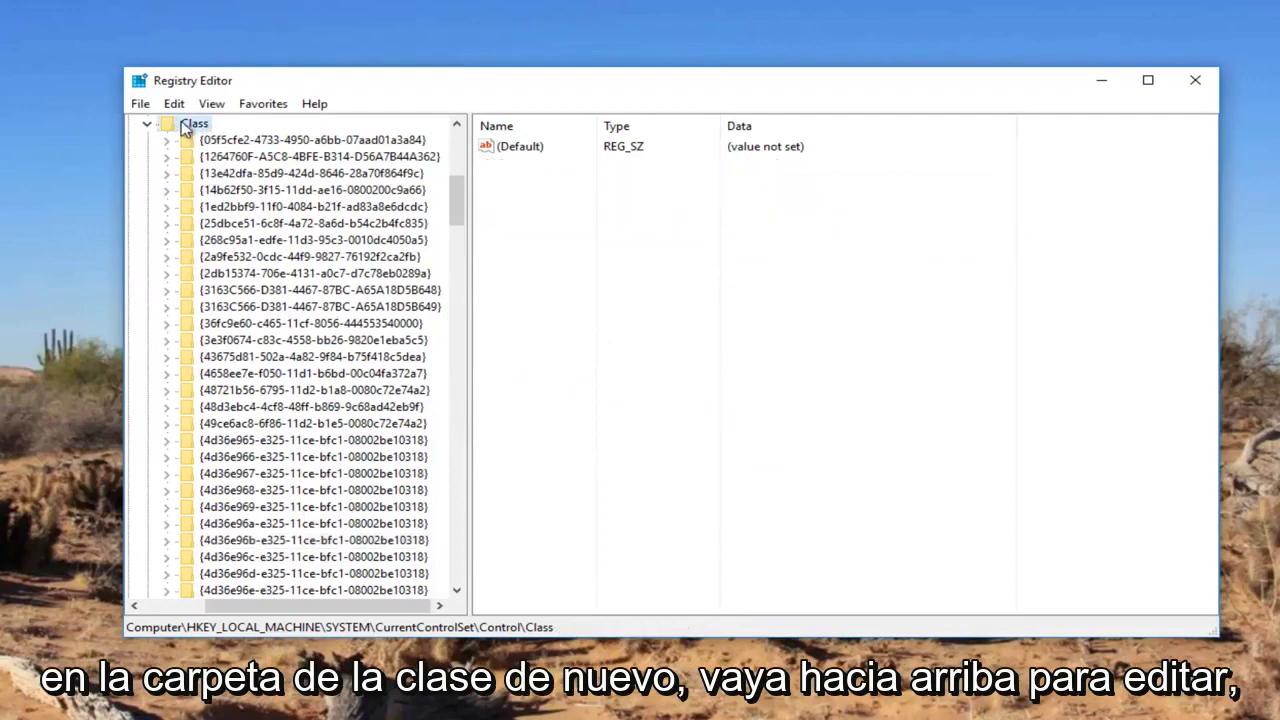
{"action": "left_click", "coordinate": [174, 104]}
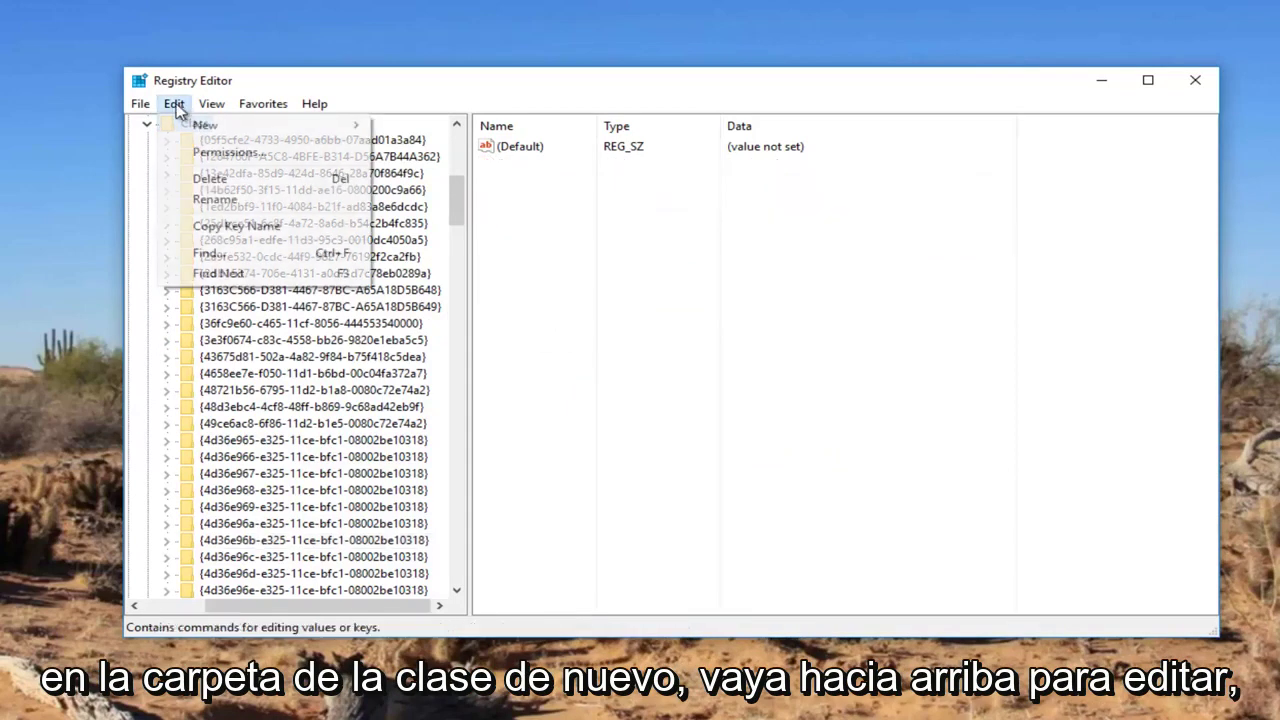
{"action": "left_click", "coordinate": [208, 253]}
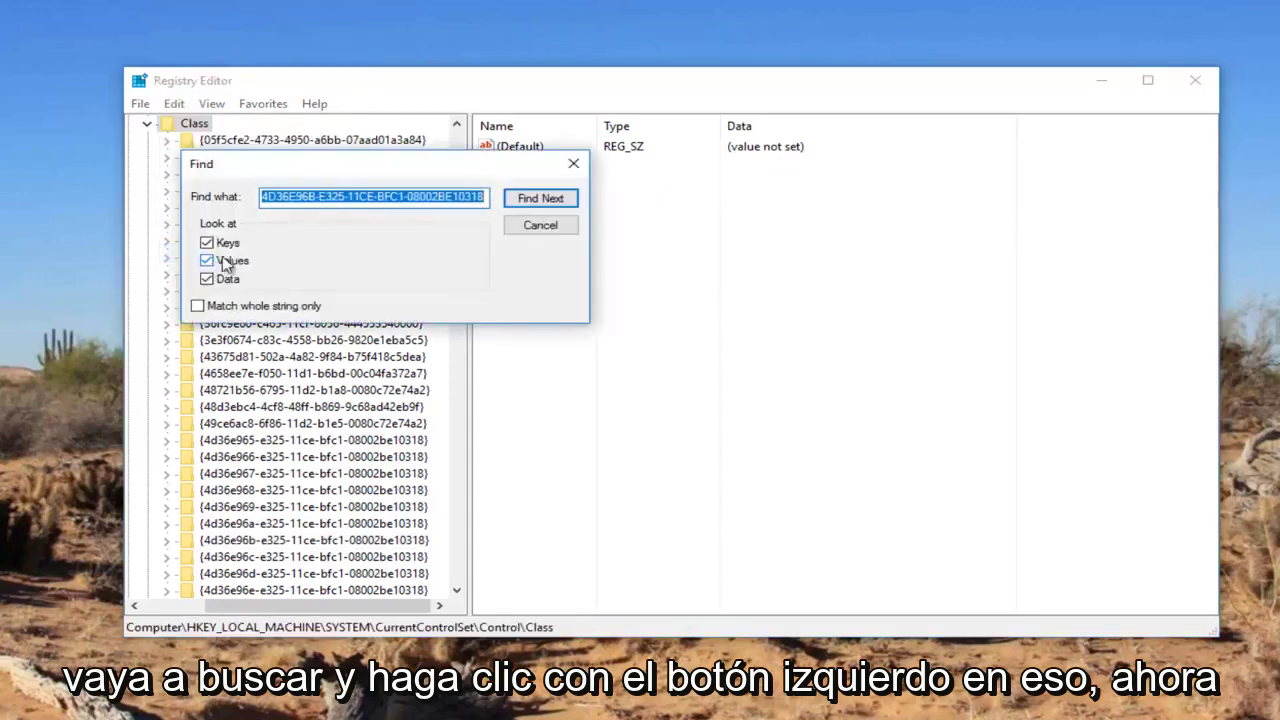
{"action": "key", "text": "BackSpace"}
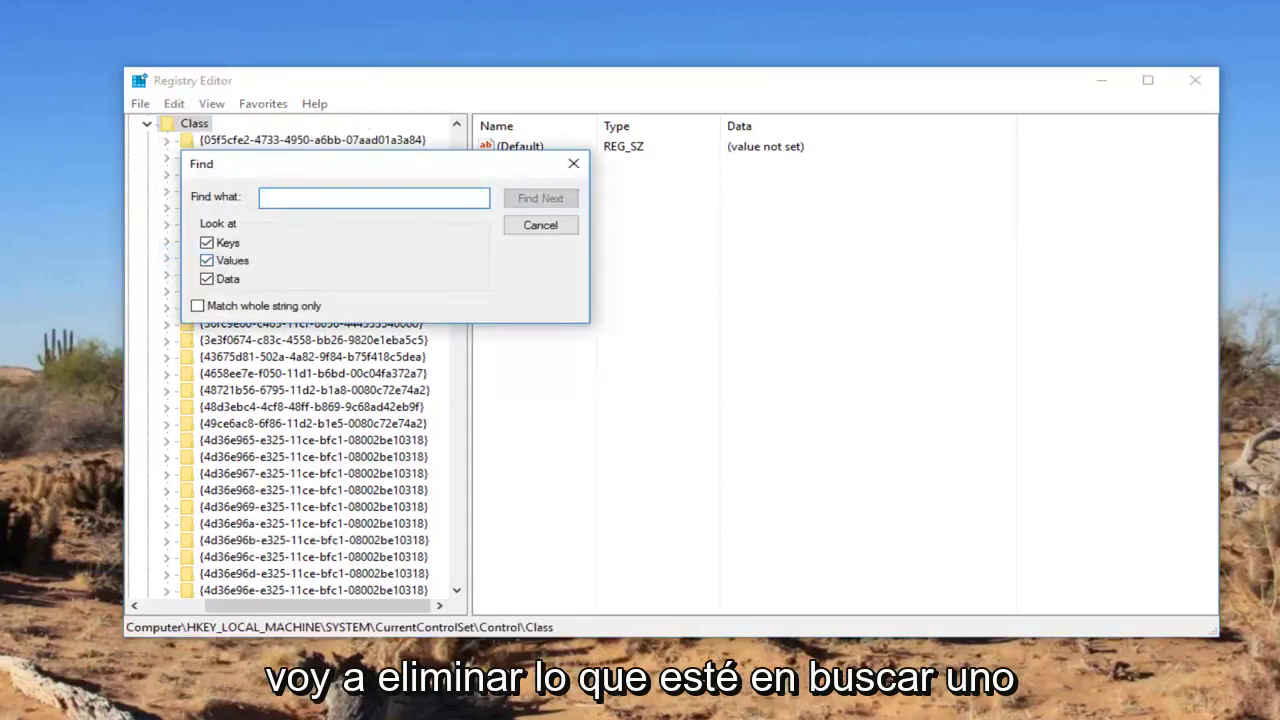
{"action": "key", "text": "alt+Tab"}
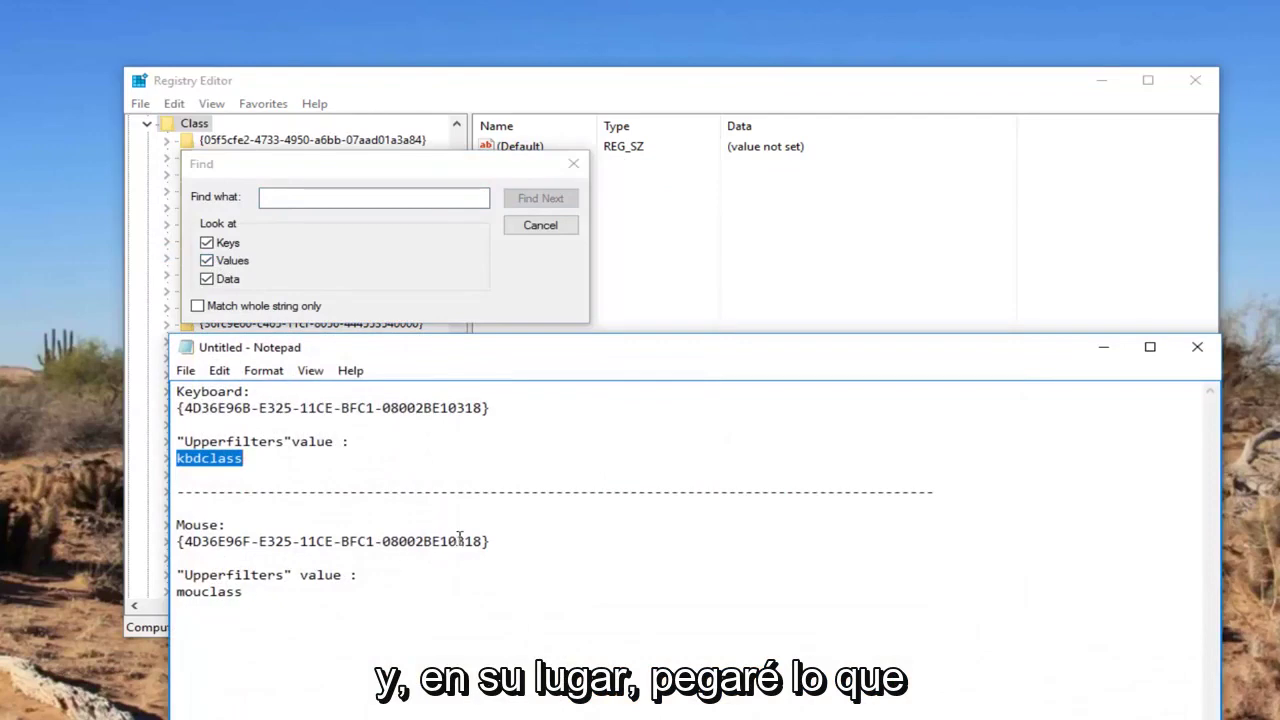
{"action": "left_click_drag", "start_coordinate": [484, 540], "coordinate": [188, 541]}
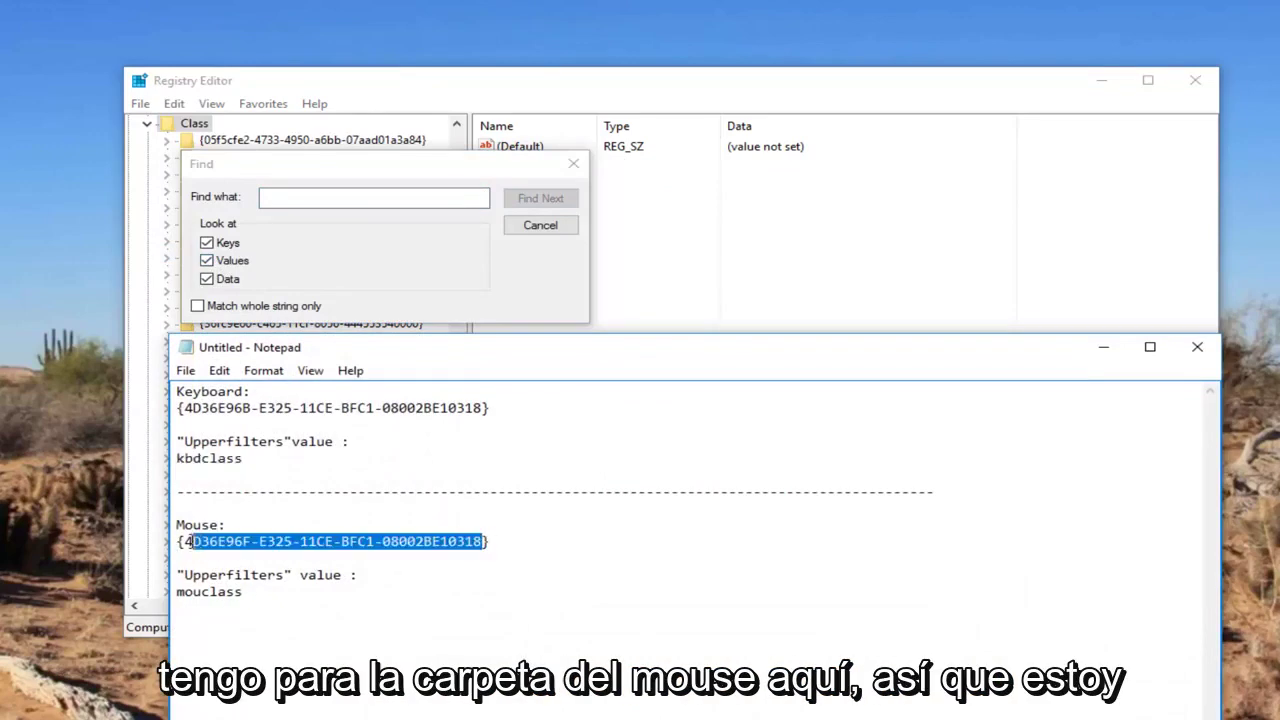
{"action": "right_click", "coordinate": [200, 550]}
{"action": "left_click", "coordinate": [251, 343]}
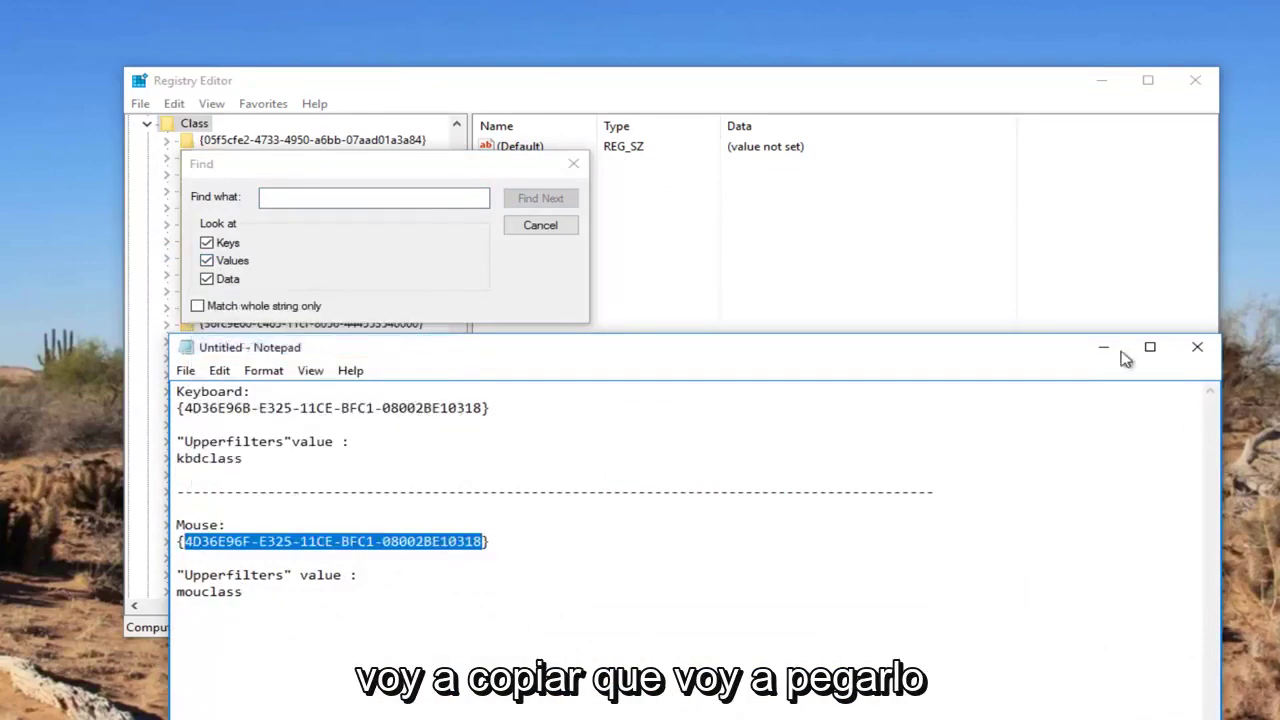
Search the registry for the copied mouse GUID 4D36E96F-E325-11CE-BFC1-08002BE10318.
{"action": "left_click", "coordinate": [1103, 347]}
{"action": "right_click", "coordinate": [330, 198]}
{"action": "left_click", "coordinate": [378, 271]}
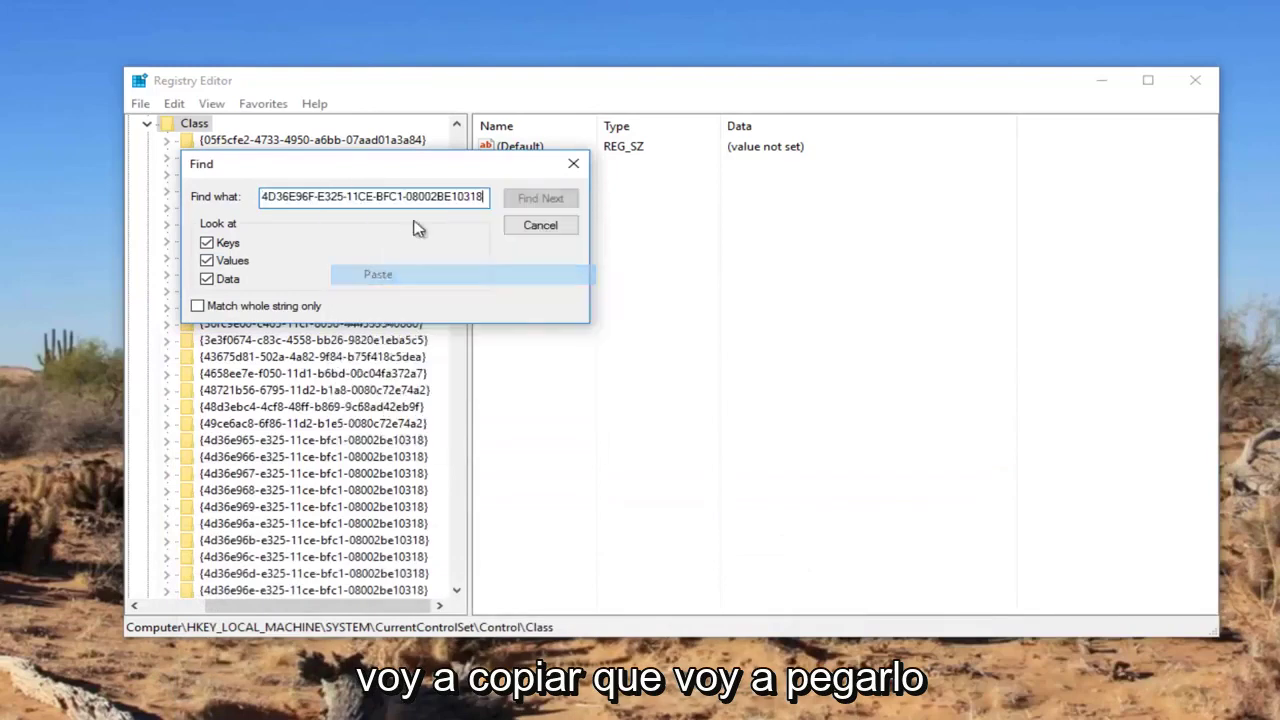
{"action": "left_click", "coordinate": [530, 199]}
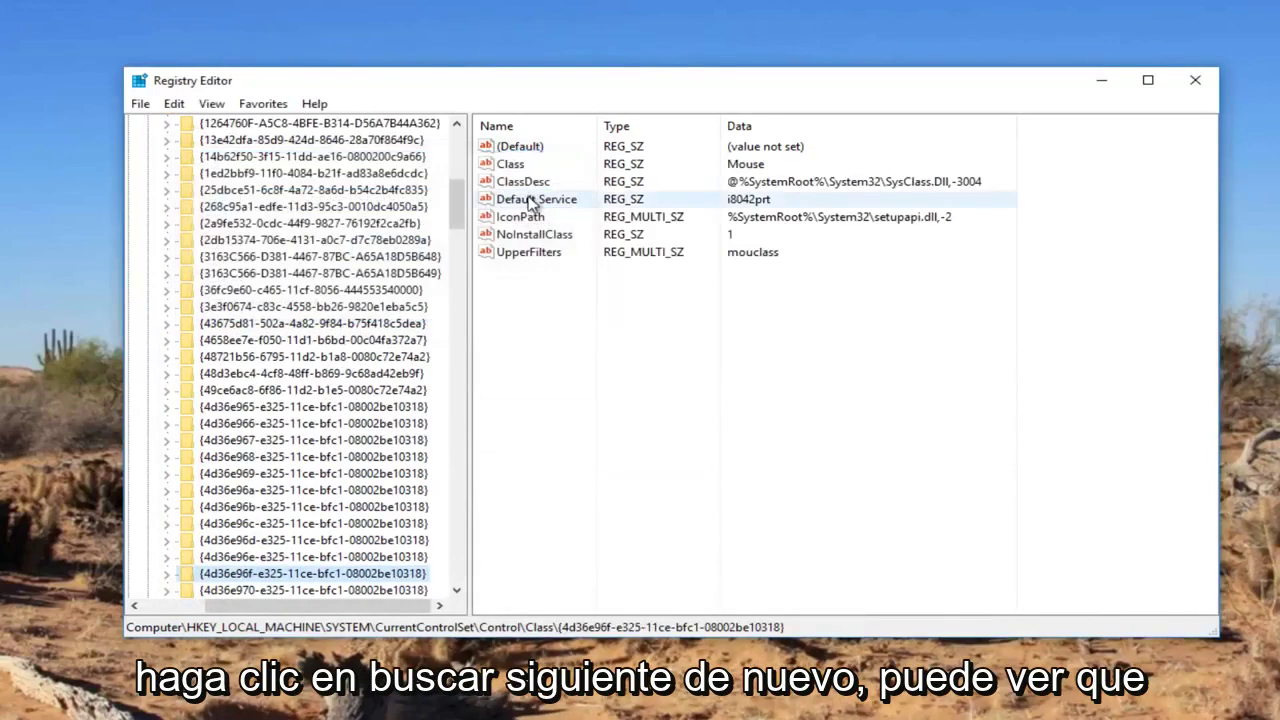
Delete the UpperFilters value from the mouse class key {4d36e96f-e325-11ce-bfc1-08002be10318}.
{"action": "scroll", "coordinate": [225, 560], "scroll_direction": "down", "scroll_amount": 1}
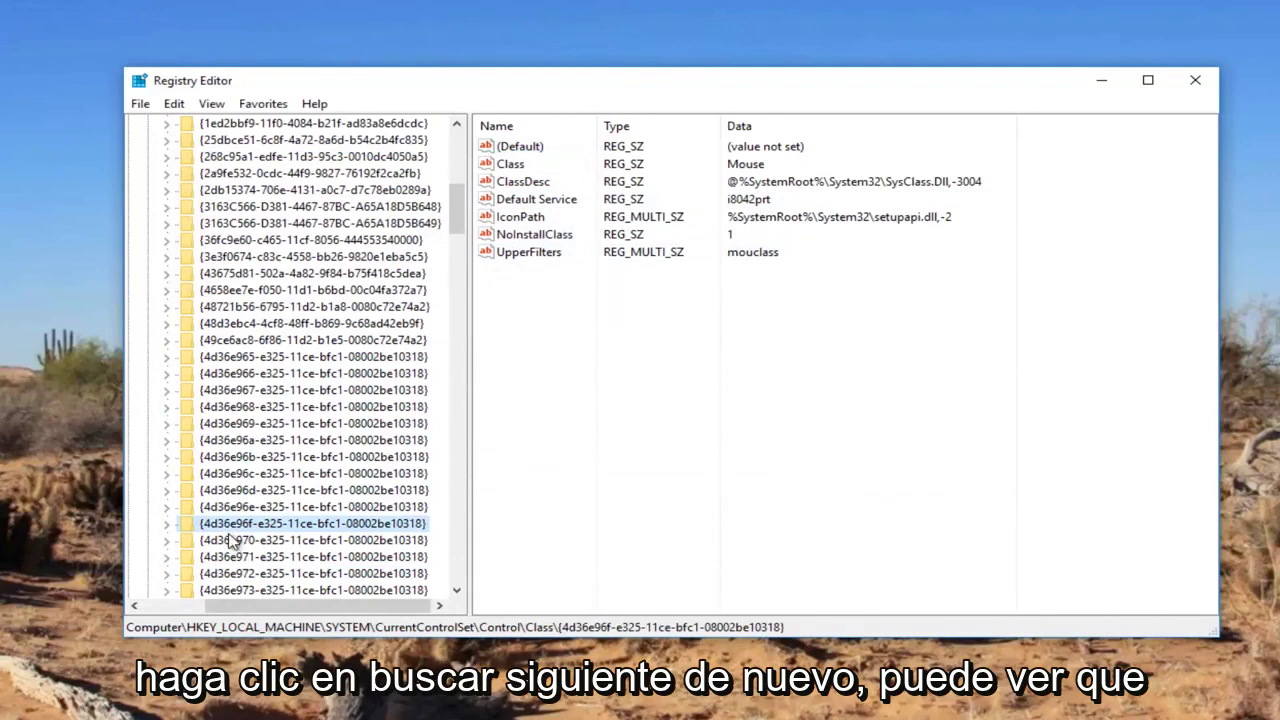
{"action": "left_click", "coordinate": [548, 256]}
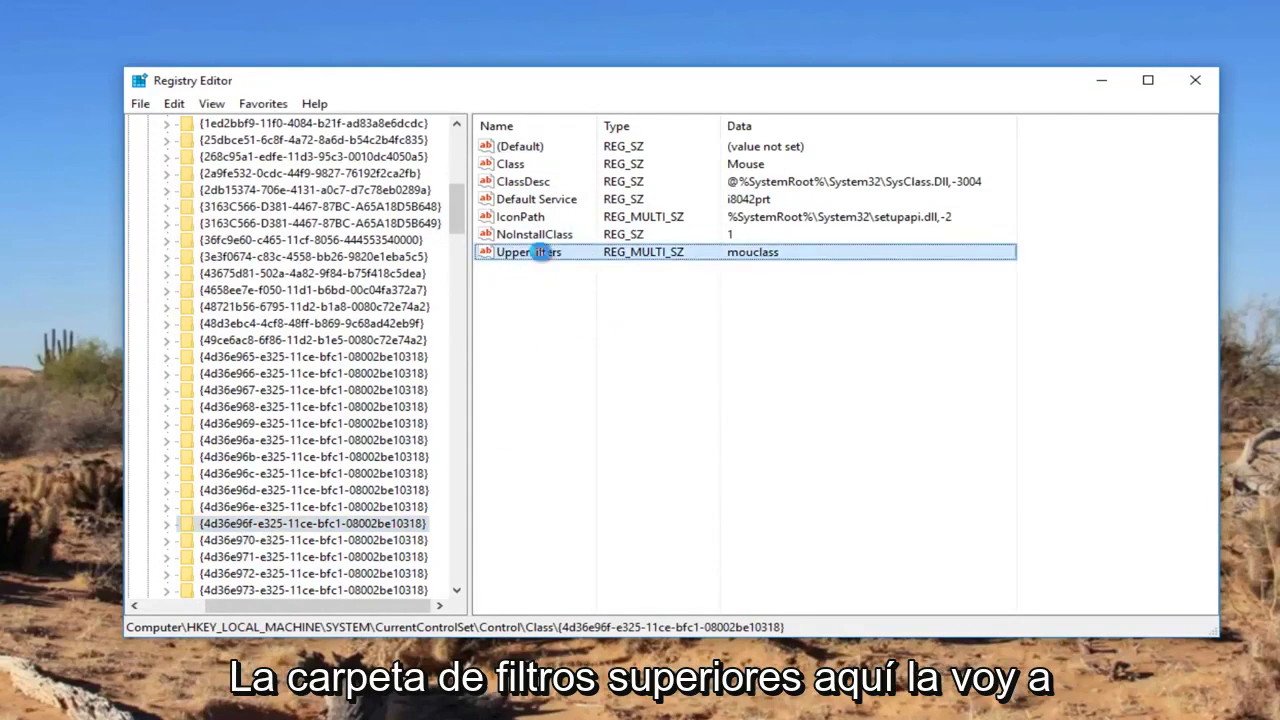
{"action": "key", "text": "Delete"}
{"action": "left_click", "coordinate": [815, 394]}
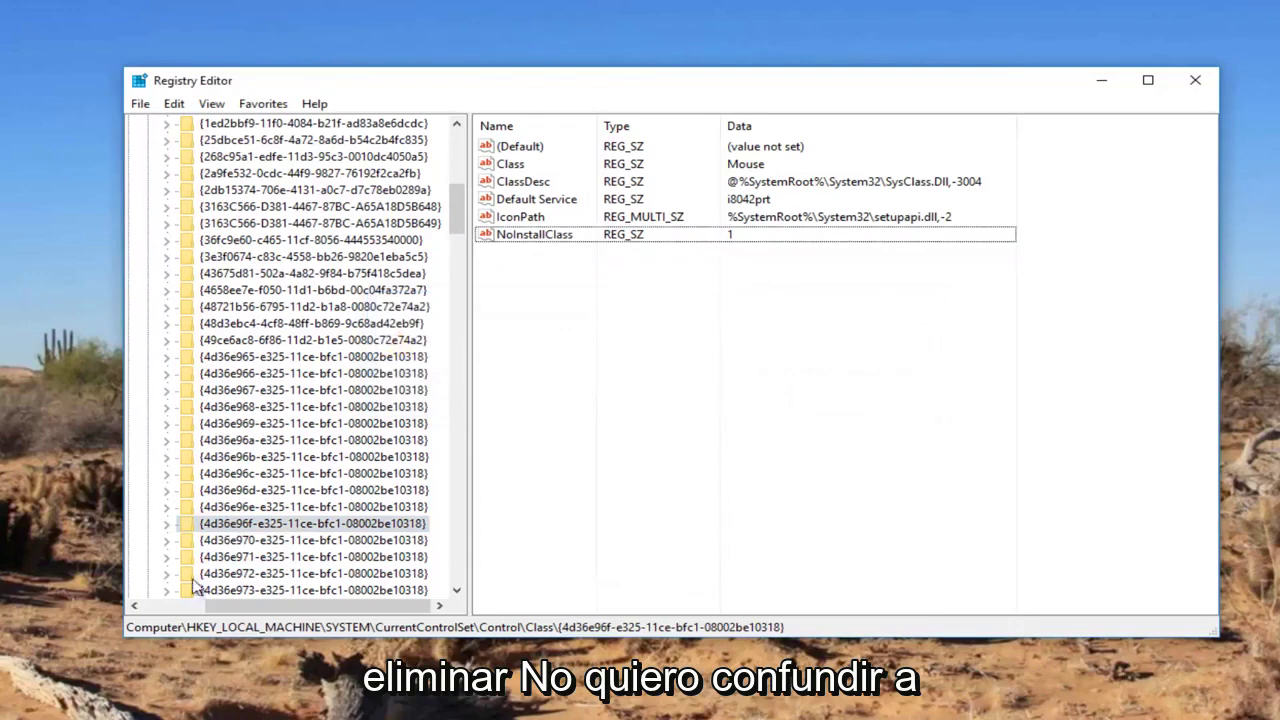
Create a new multi-string value in the mouse class key {4d36e96f-e325-11ce-bfc1-08002be10318}.
{"action": "left_click", "coordinate": [253, 533]}
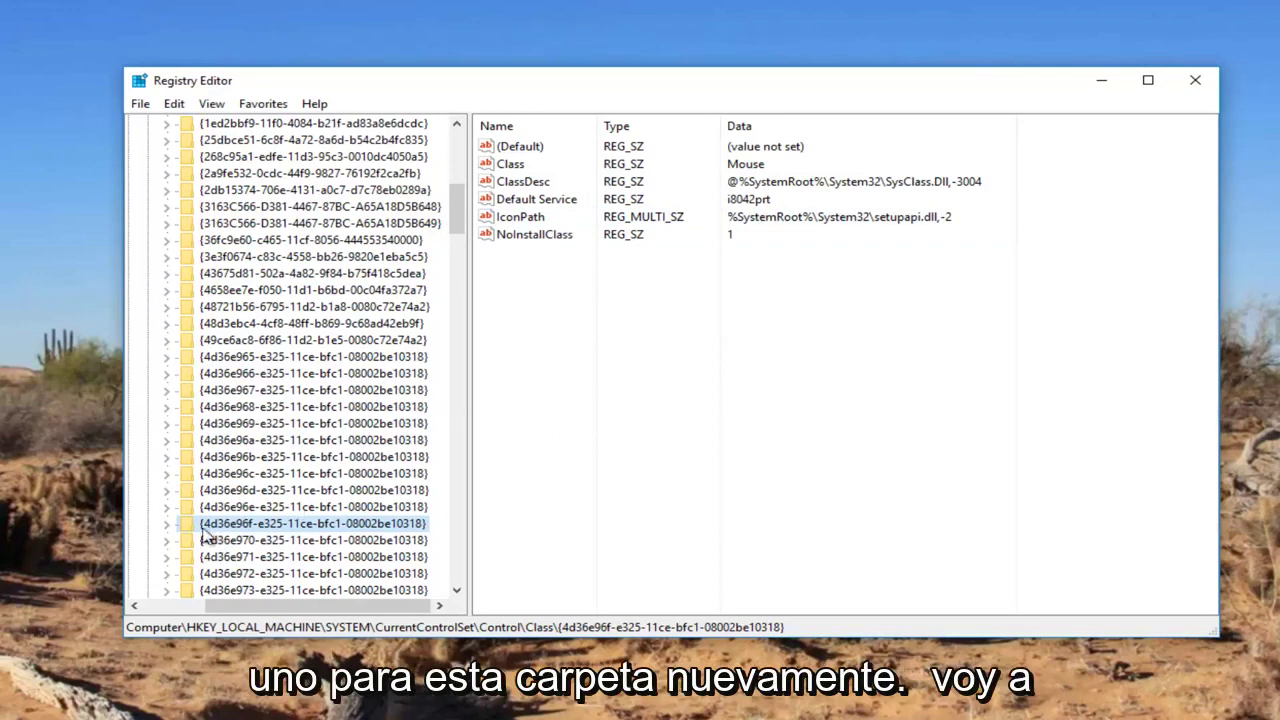
{"action": "right_click", "coordinate": [239, 525]}
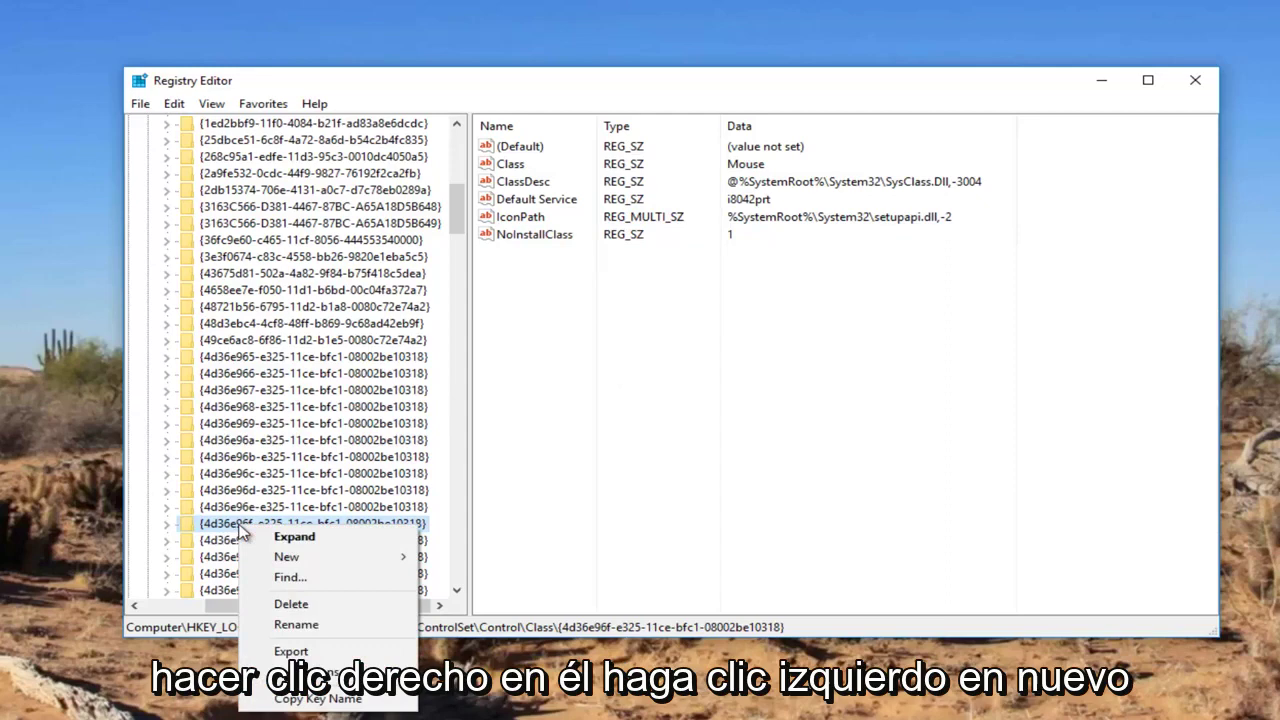
{"action": "mouse_move", "coordinate": [265, 562]}
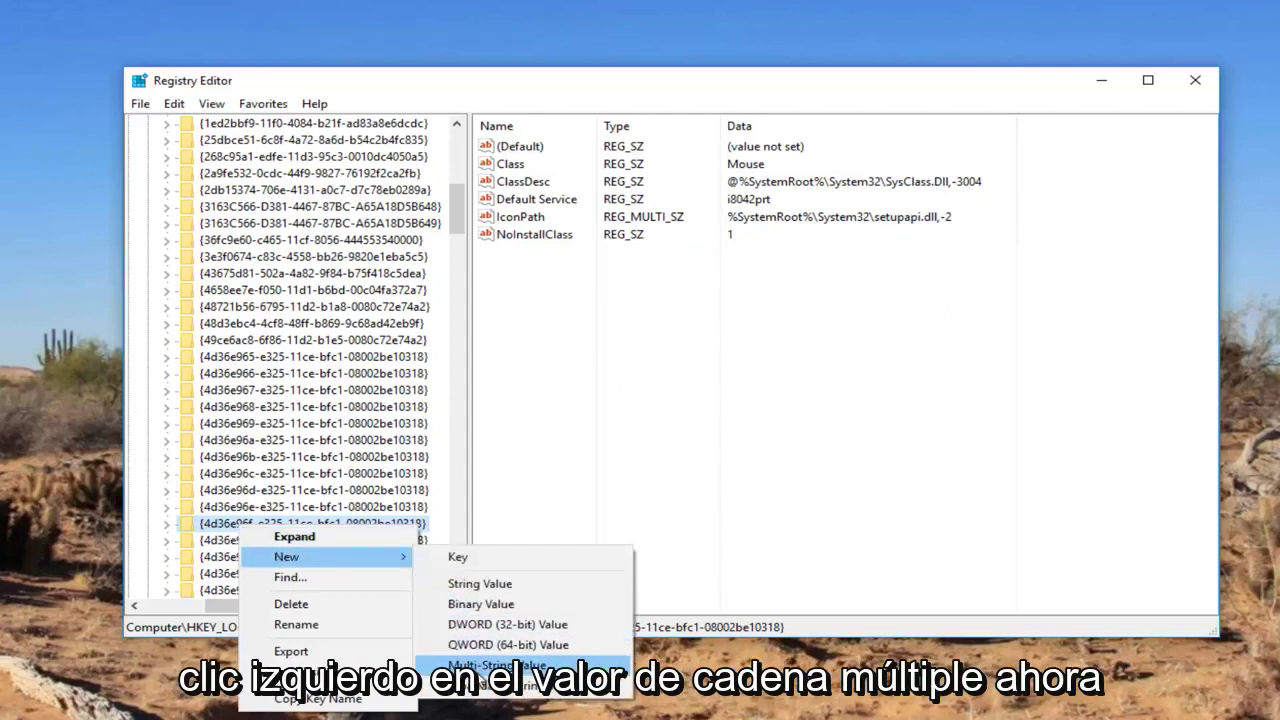
{"action": "left_click", "coordinate": [485, 665]}
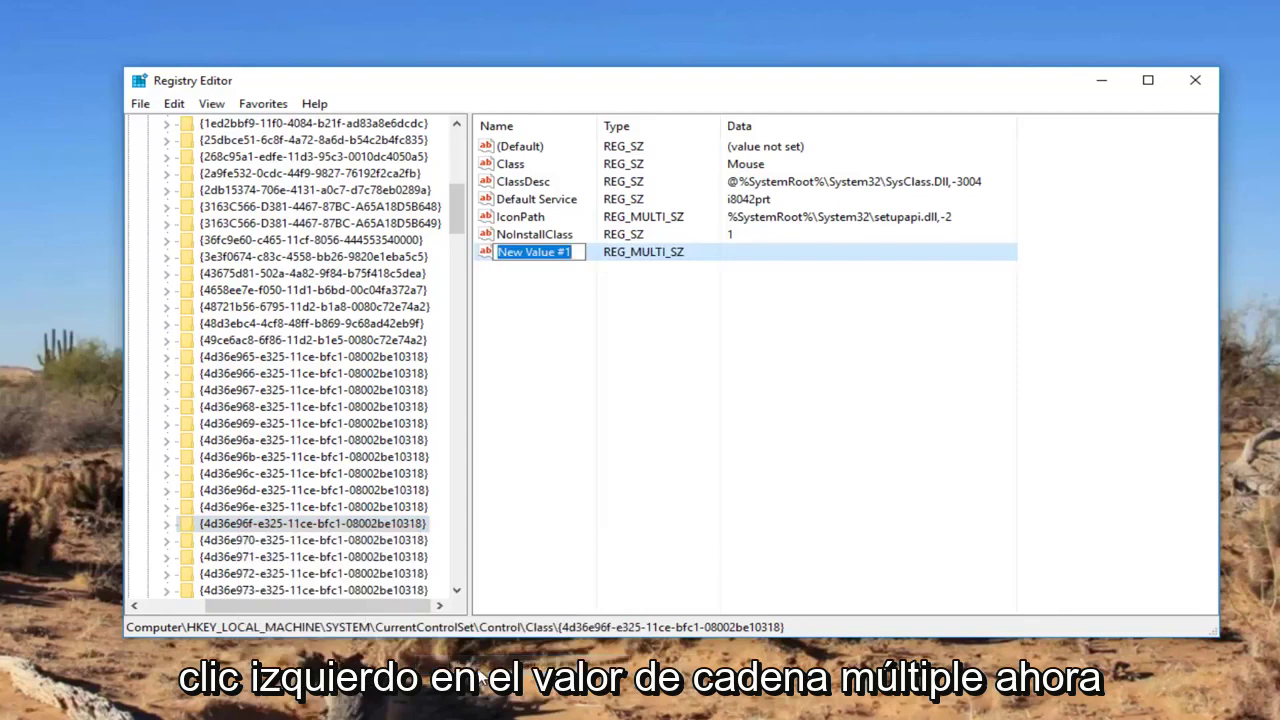
Rename the new multi-string value as Upperfilters, using the name copied from the mouse entry in the Notepad notes.
{"action": "key", "text": "alt+Tab"}
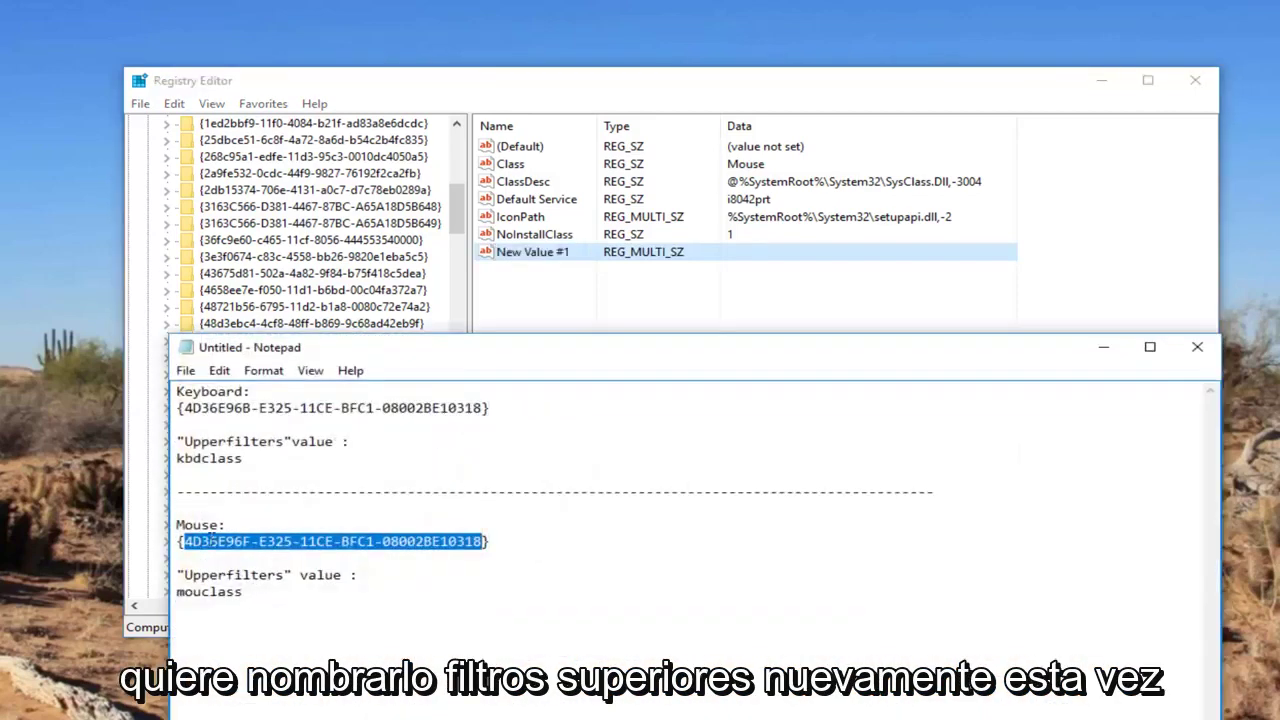
{"action": "left_click_drag", "start_coordinate": [284, 574], "coordinate": [184, 576]}
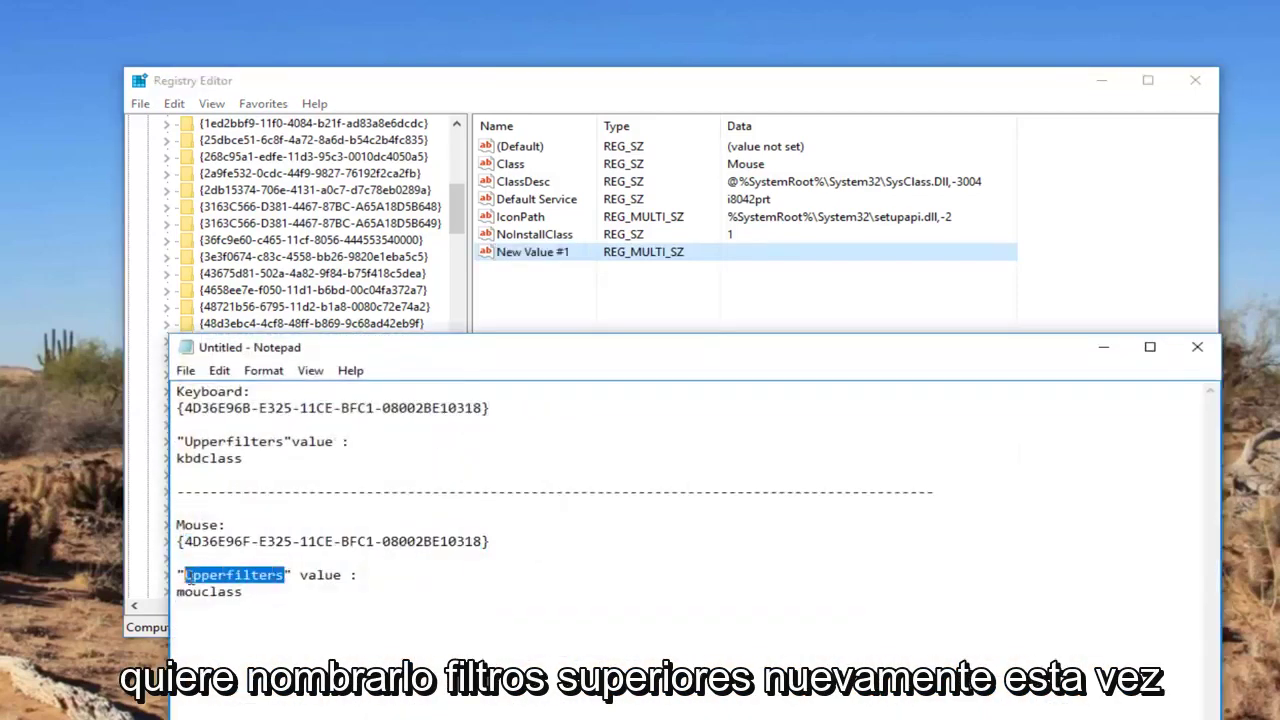
{"action": "right_click", "coordinate": [186, 584]}
{"action": "left_click", "coordinate": [277, 380]}
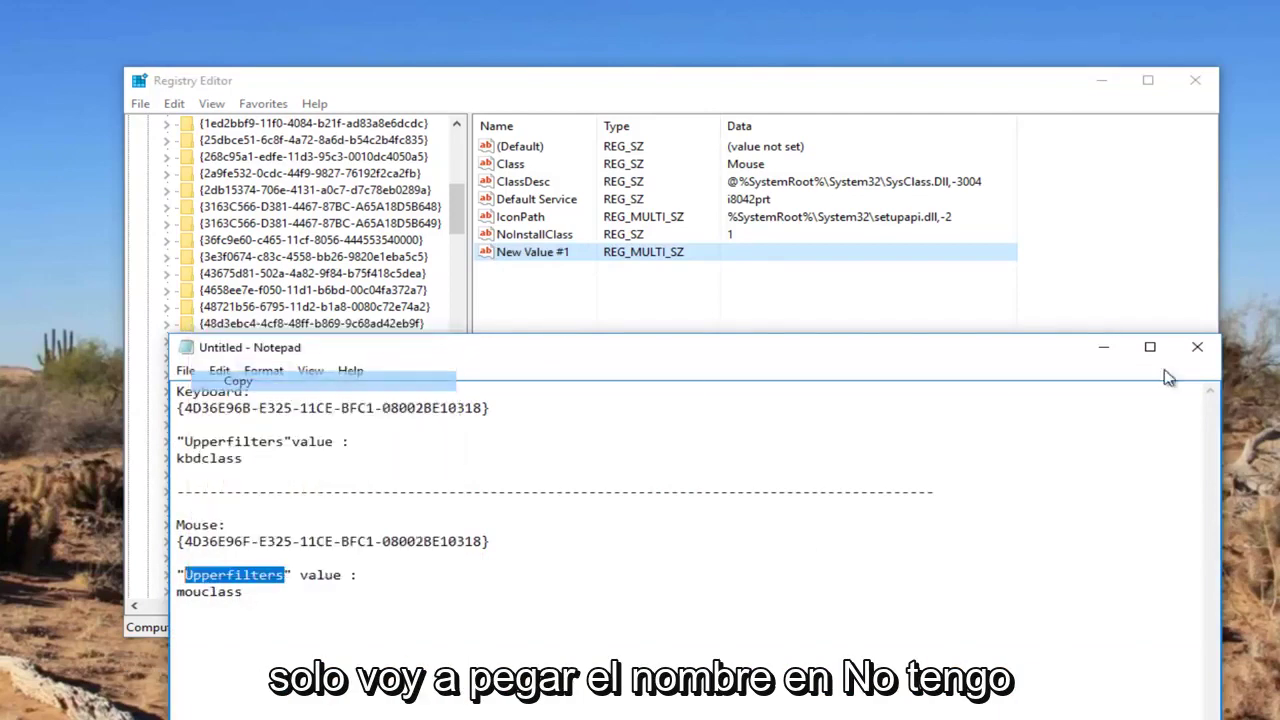
{"action": "right_click", "coordinate": [545, 252]}
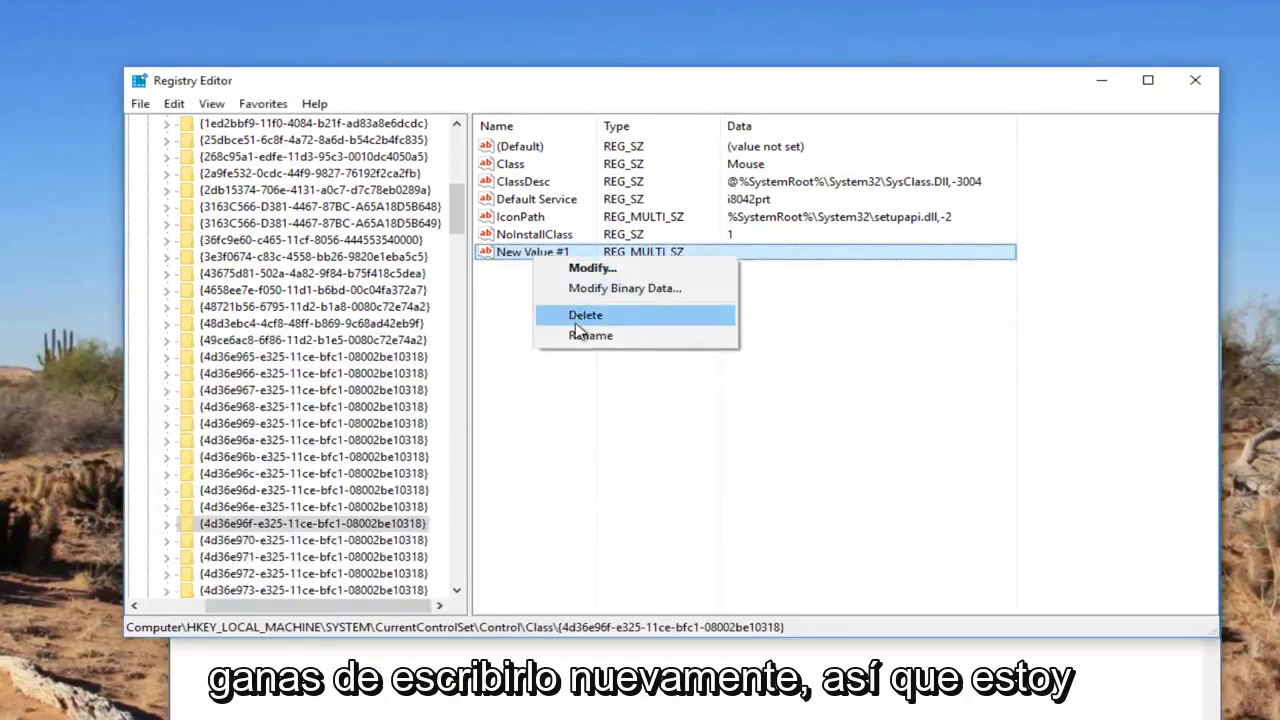
{"action": "left_click", "coordinate": [572, 335]}
{"action": "key", "text": "ctrl+v"}
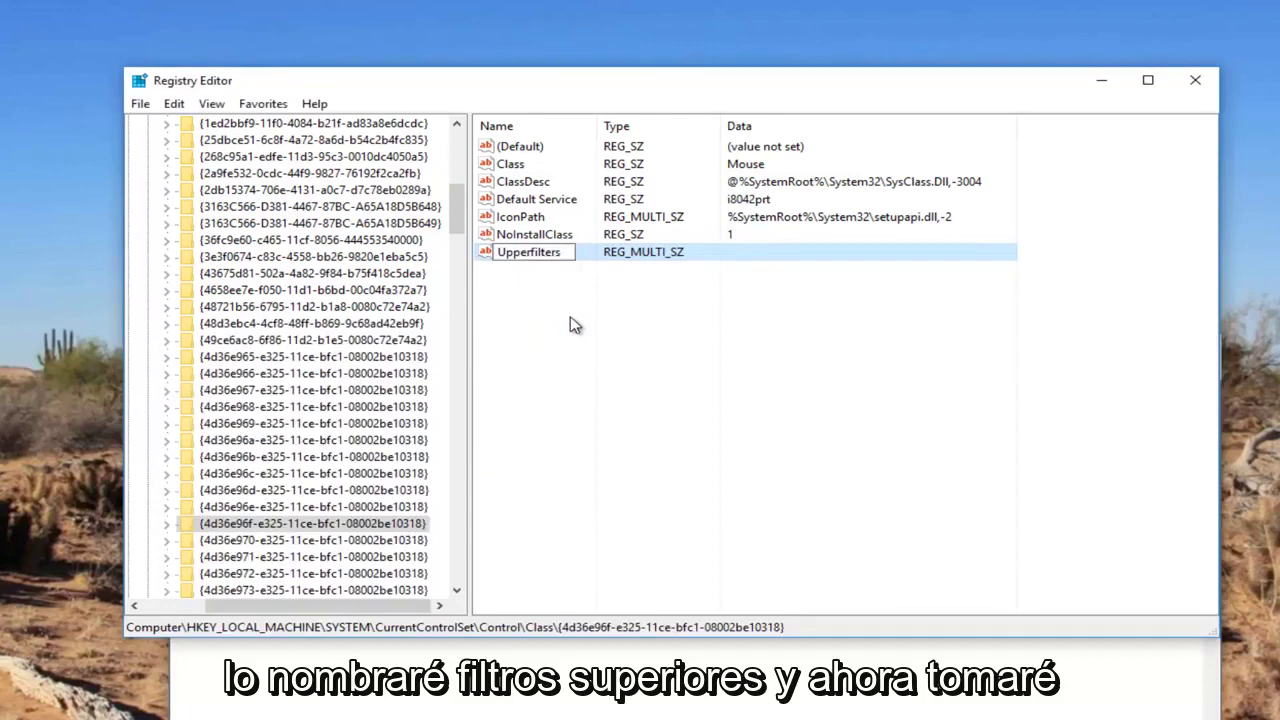
{"action": "key", "text": "Return"}
Copy the mouse Upperfilters value text mouclass from the Notepad notes and minimize Notepad.
{"action": "left_click", "coordinate": [576, 648]}
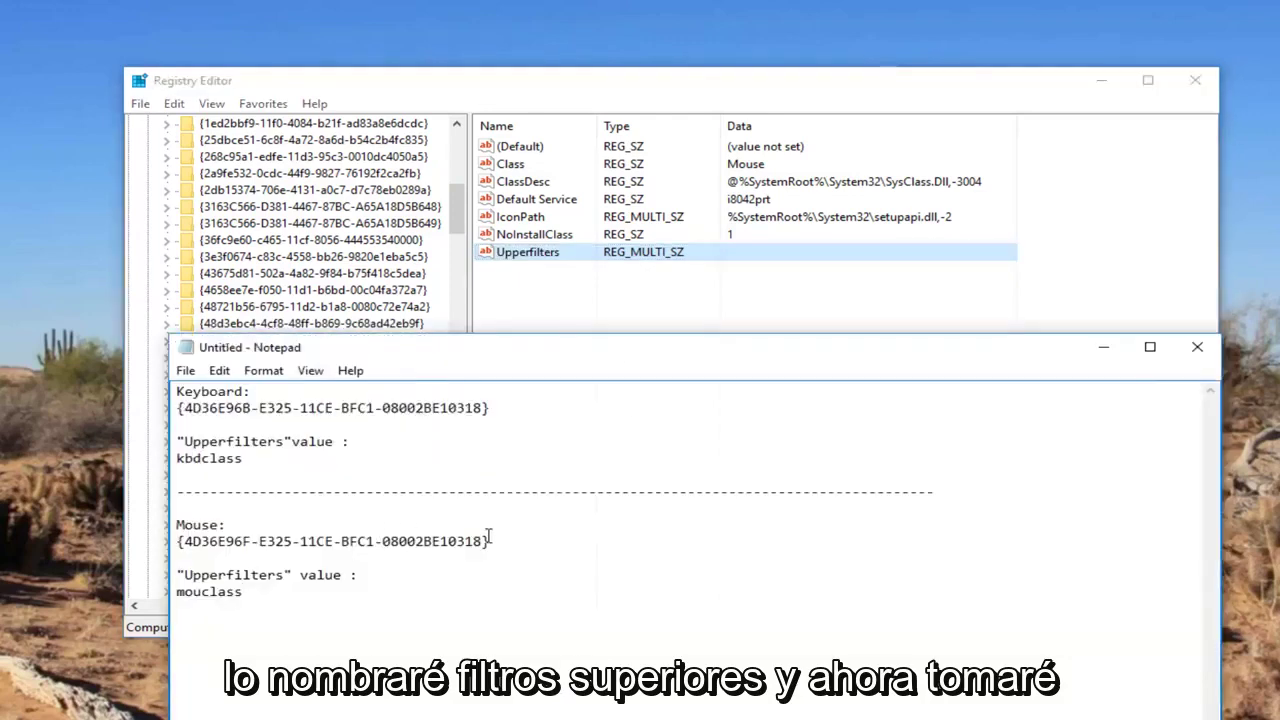
{"action": "double_click", "coordinate": [224, 594]}
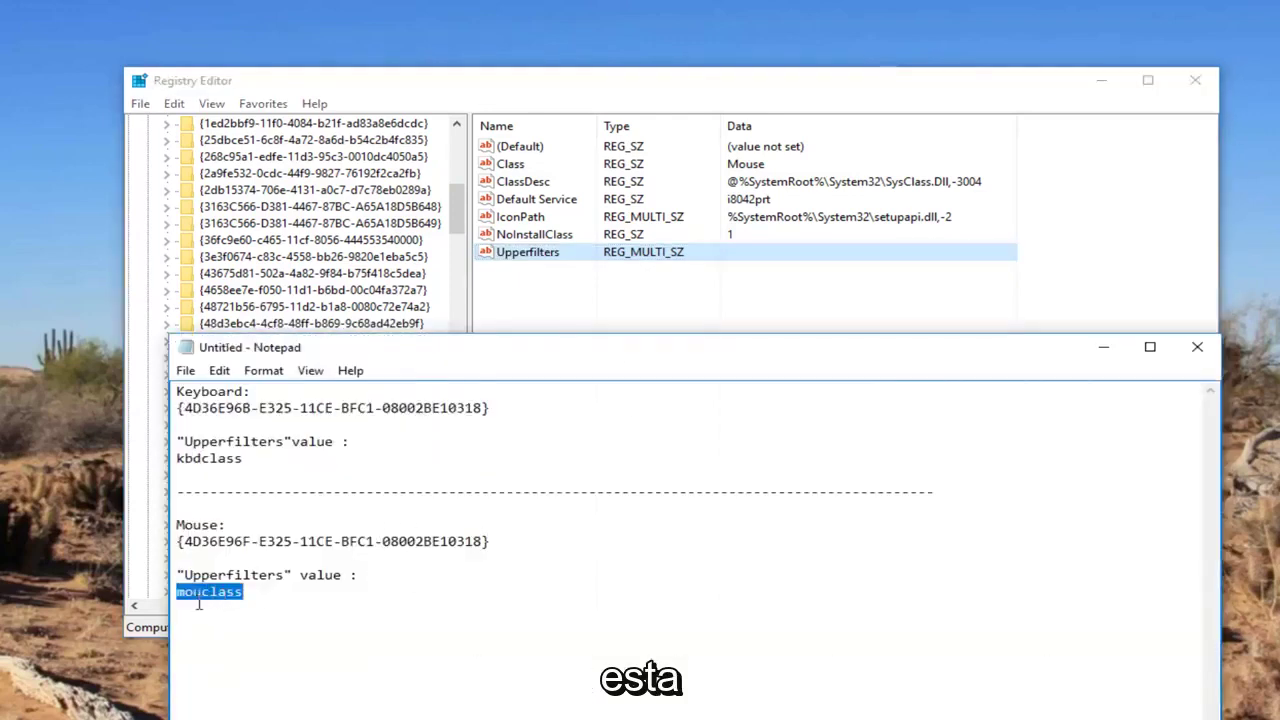
{"action": "right_click", "coordinate": [208, 592]}
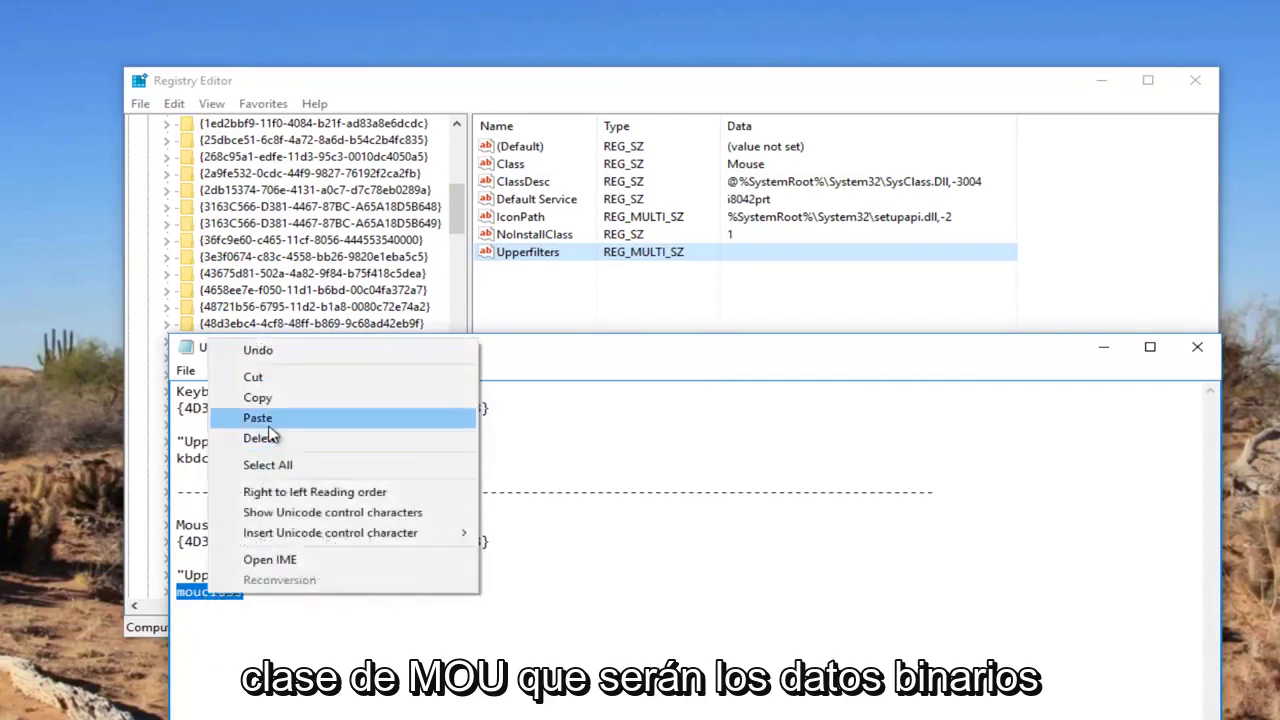
{"action": "left_click", "coordinate": [257, 399]}
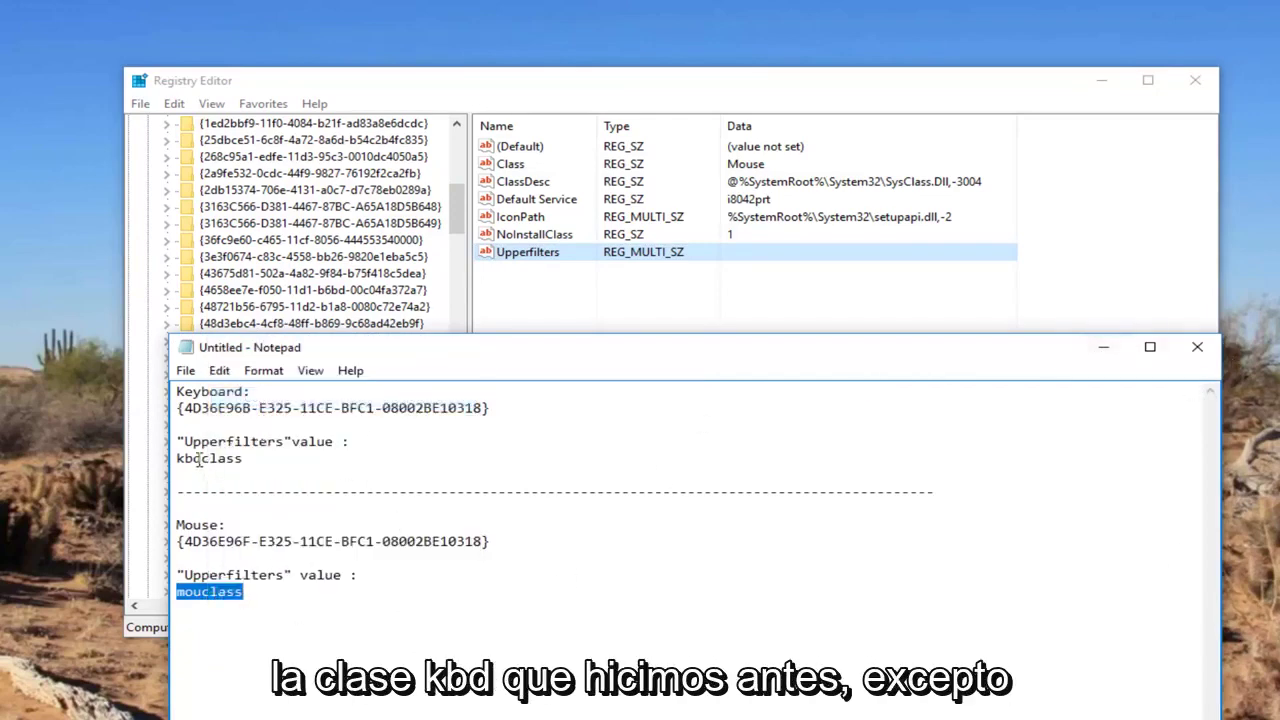
{"action": "right_click", "coordinate": [222, 592]}
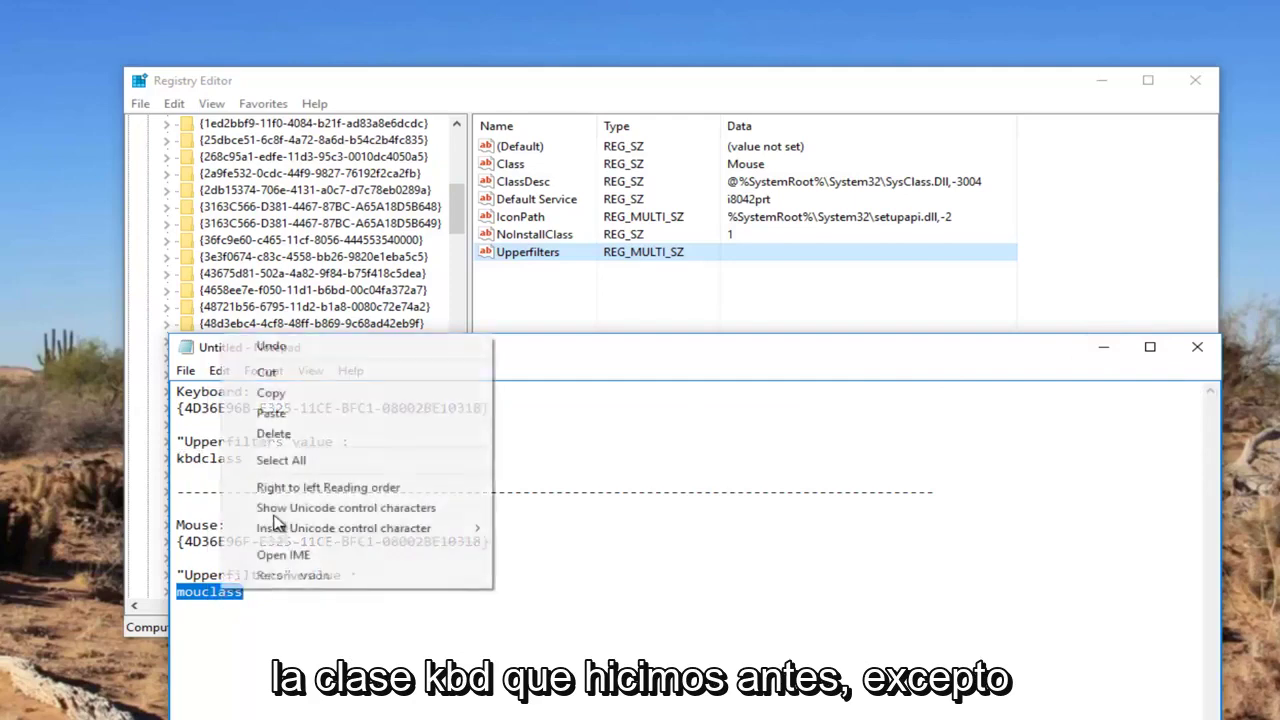
{"action": "left_click", "coordinate": [257, 394]}
{"action": "left_click", "coordinate": [1104, 347]}
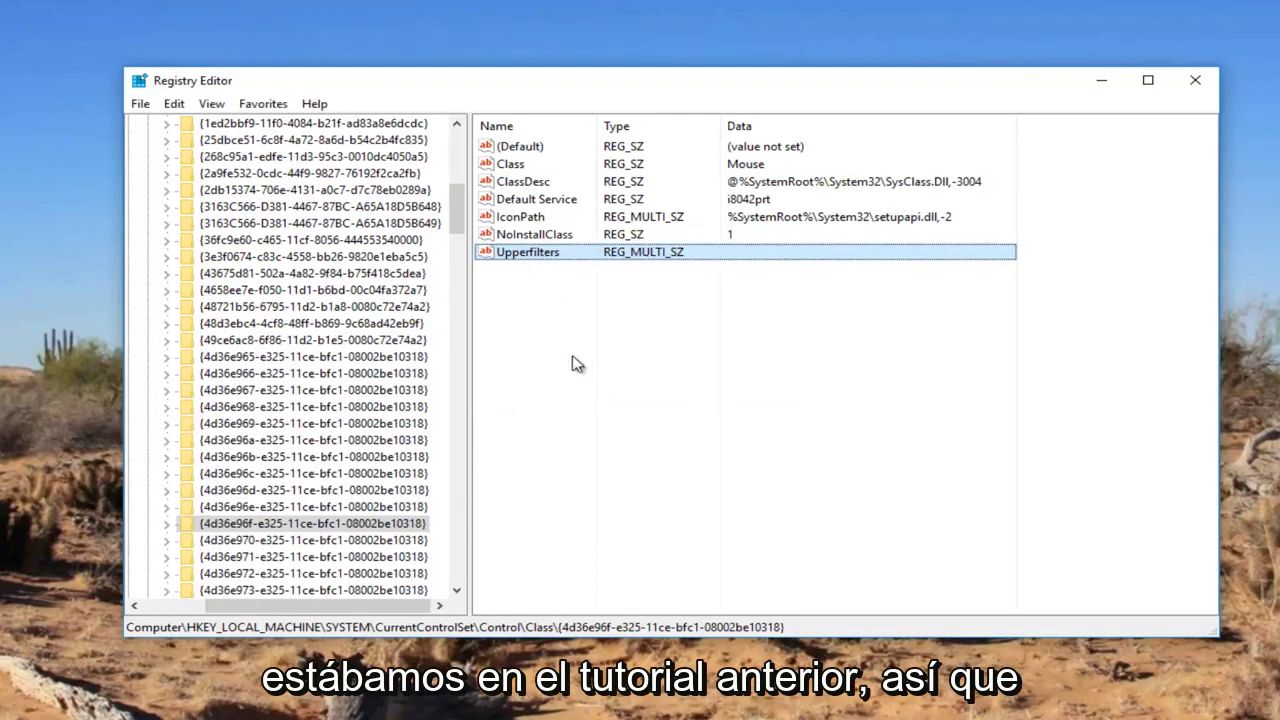
Set the mouse class key's Upperfilters value data to the copied text mouclass and close Registry Editor.
{"action": "right_click", "coordinate": [528, 255]}
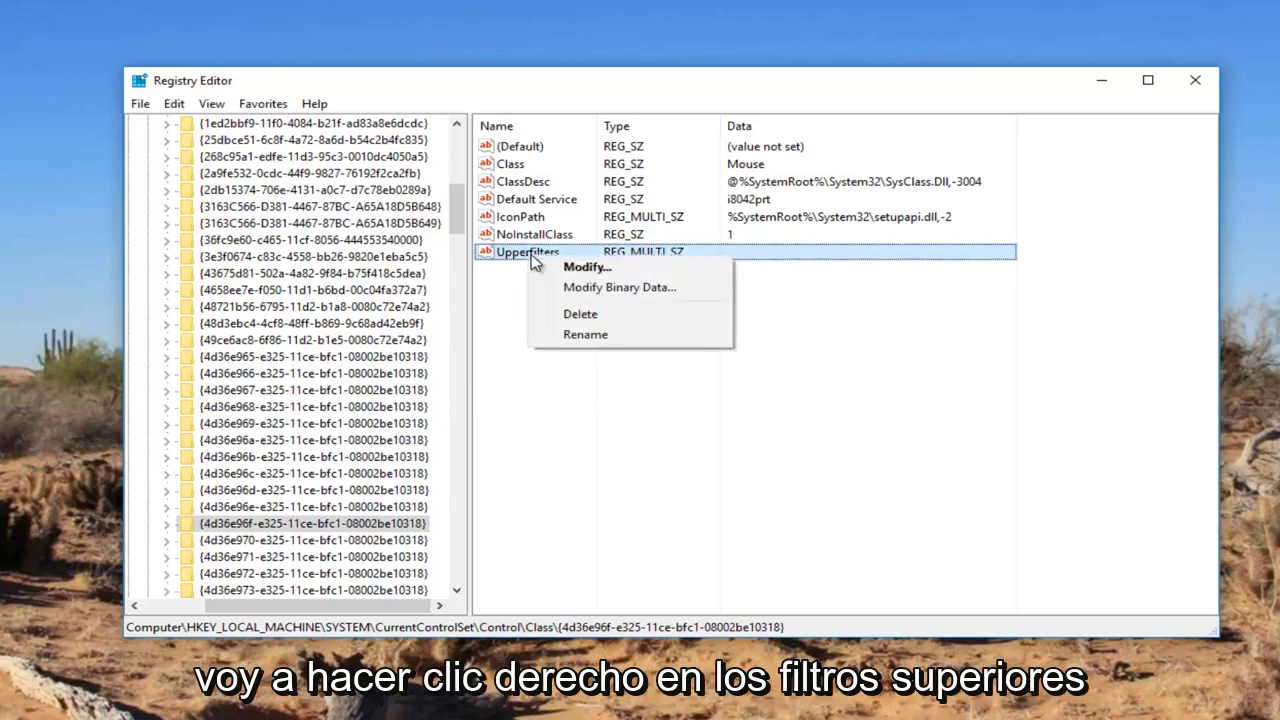
{"action": "left_click", "coordinate": [582, 268]}
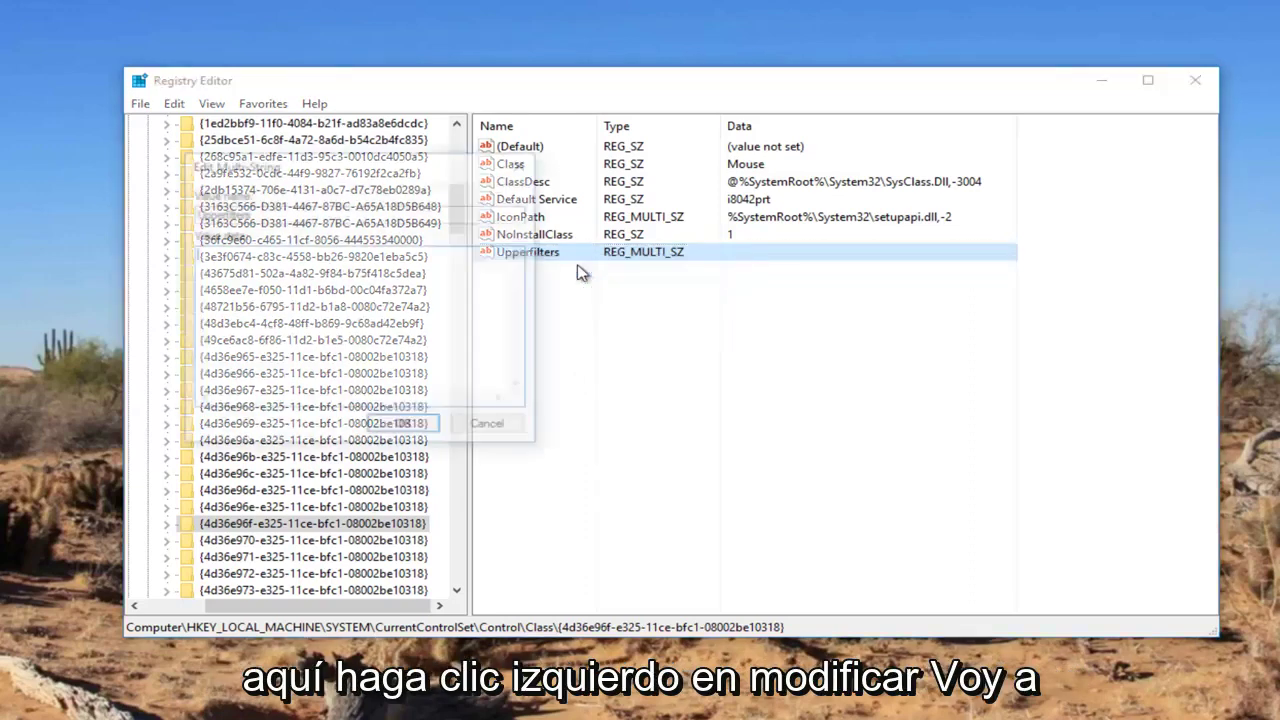
{"action": "right_click", "coordinate": [337, 289]}
{"action": "left_click", "coordinate": [386, 368]}
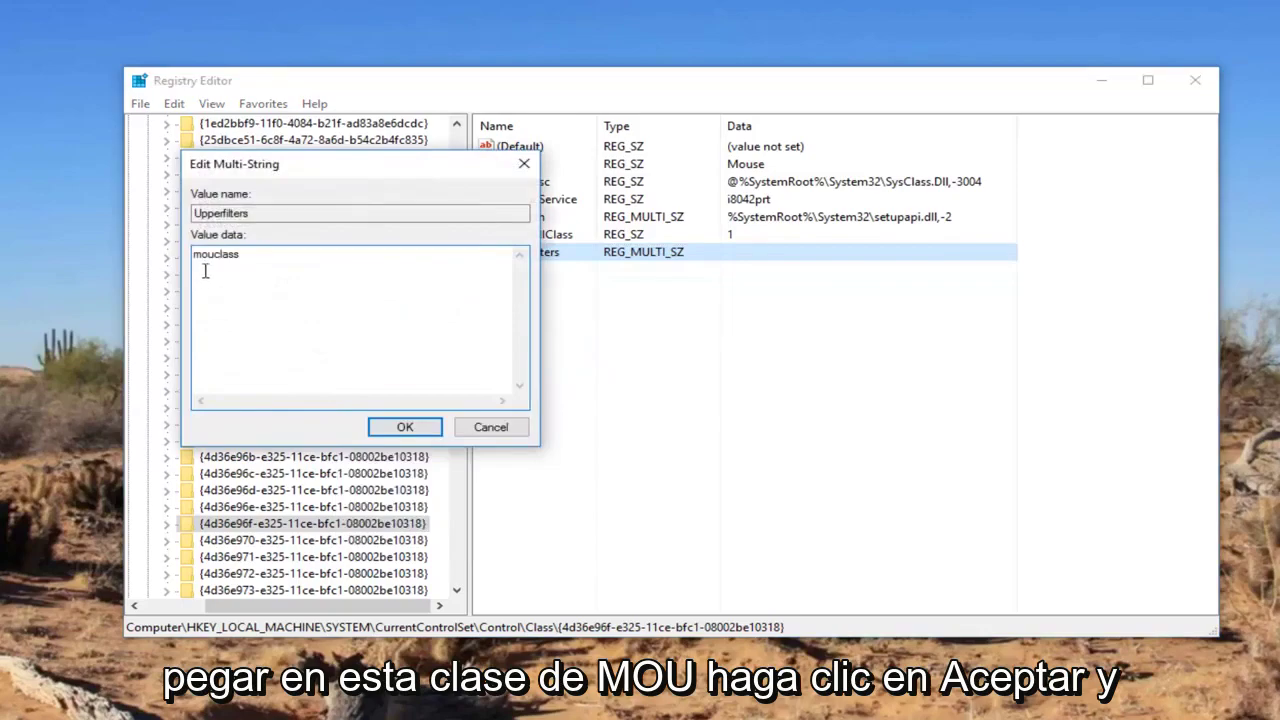
{"action": "left_click", "coordinate": [410, 426]}
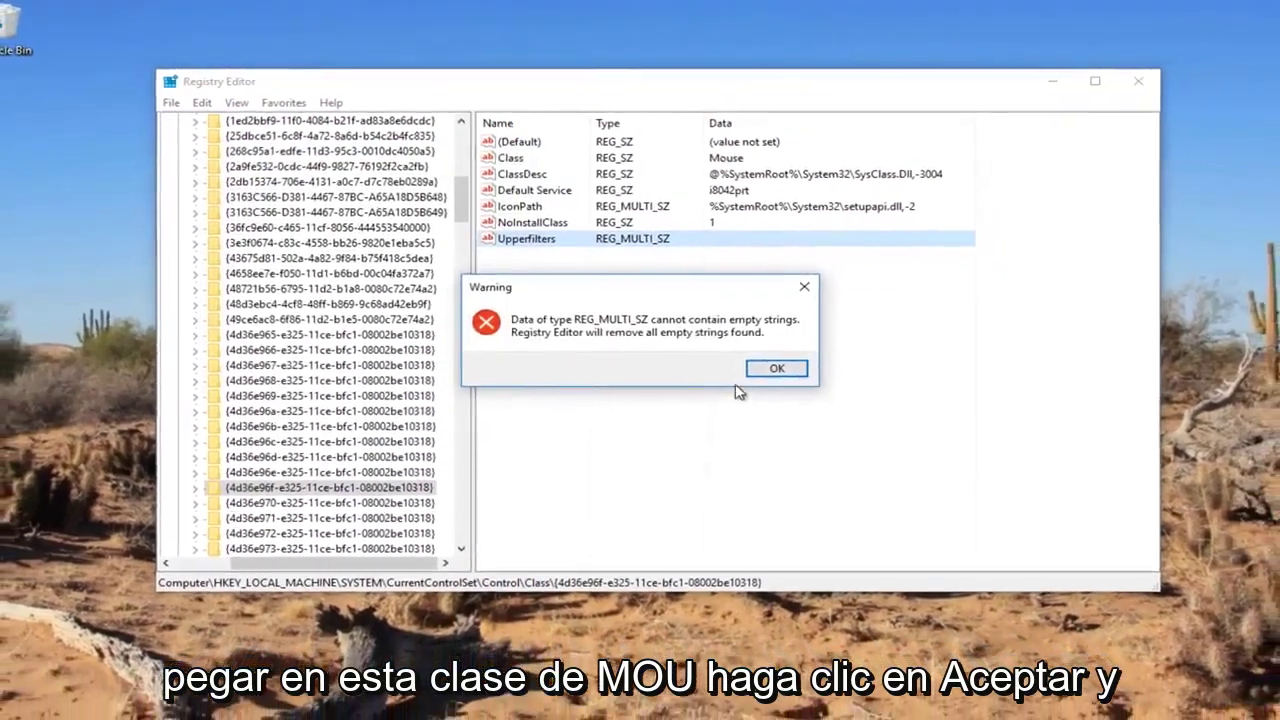
{"action": "left_click", "coordinate": [772, 369]}
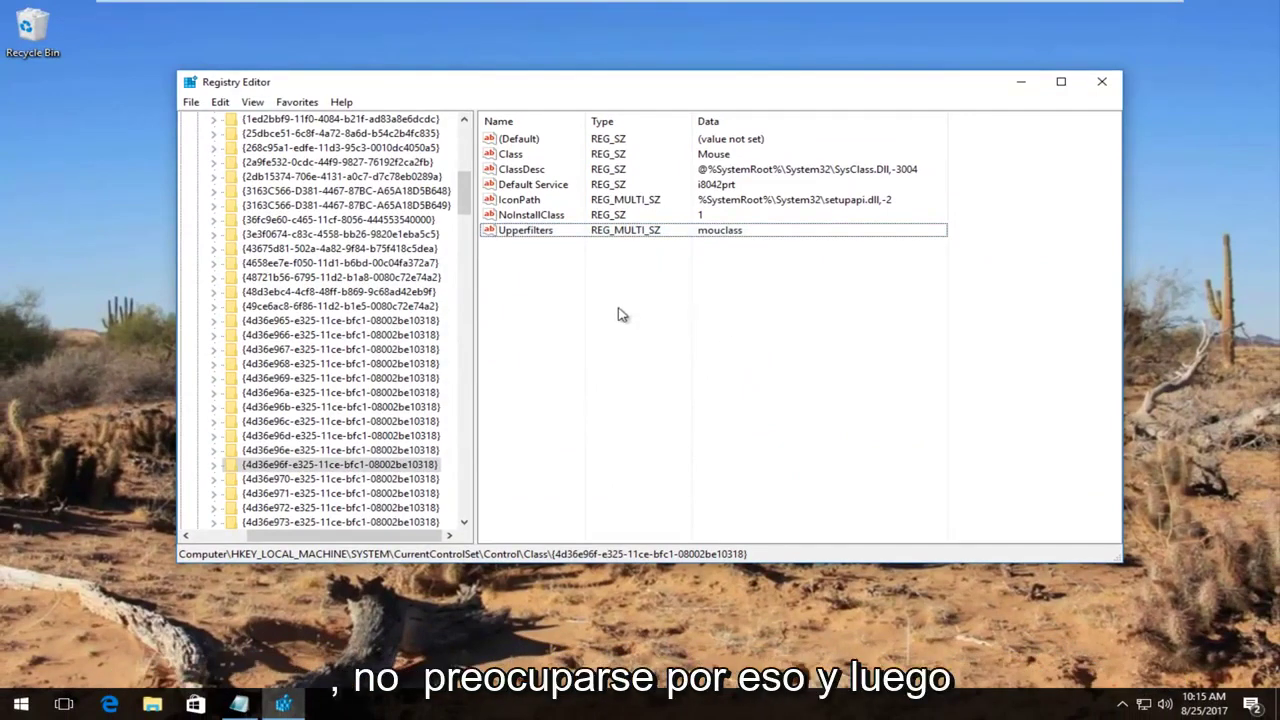
{"action": "left_click", "coordinate": [1101, 81]}
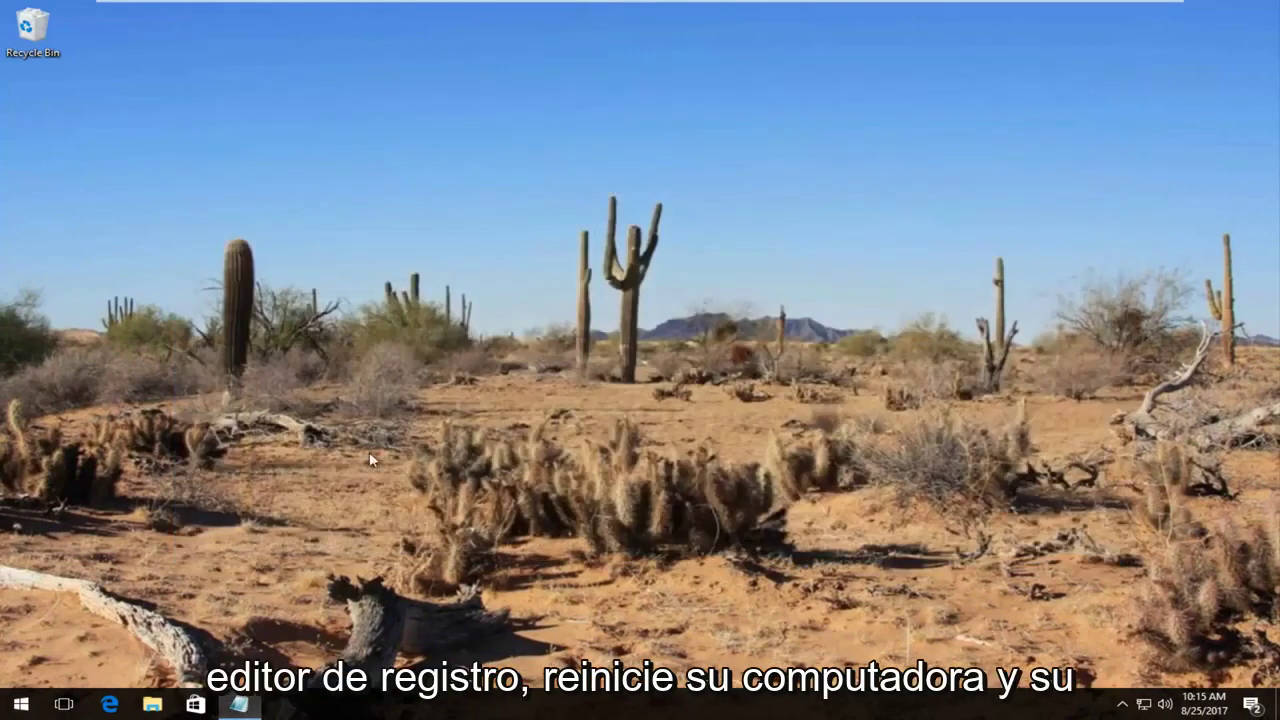